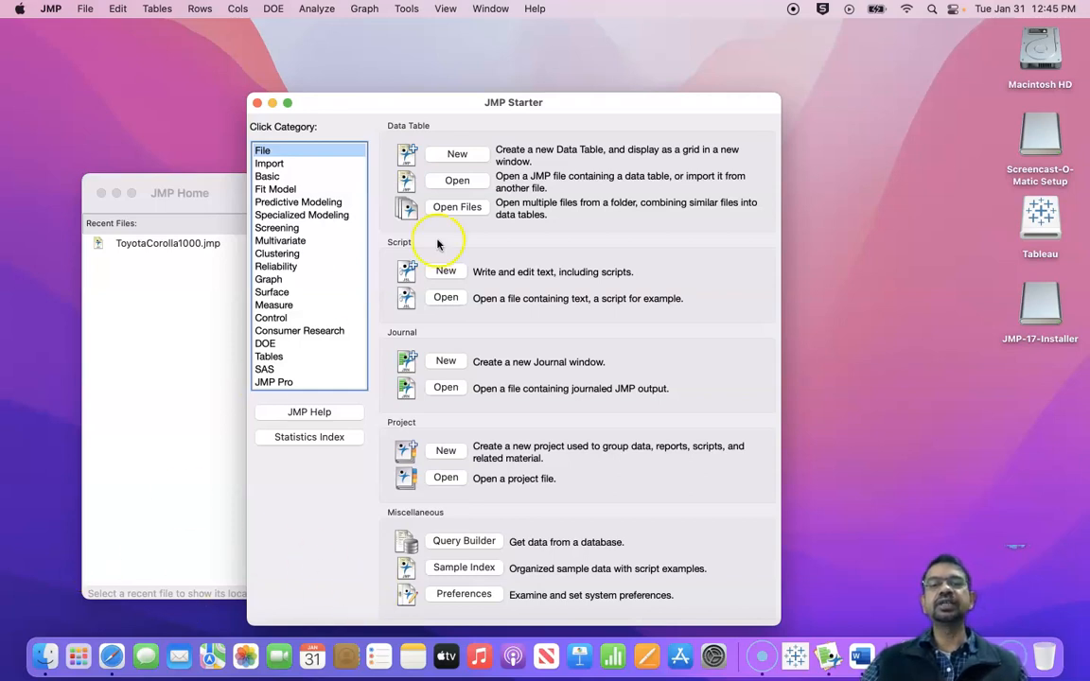
# Open the ToyotaCorolla1000.jmp data table from the Downloads folder and reposition its window.
pyautogui.click(460, 182)
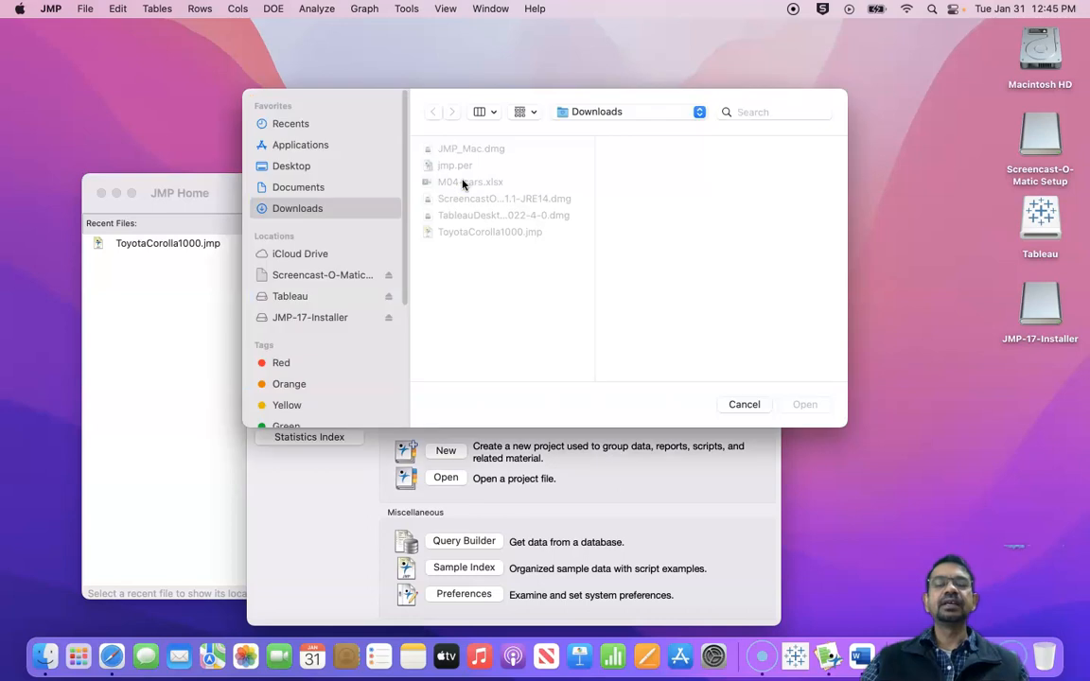
pyautogui.click(734, 404)
pyautogui.click(458, 179)
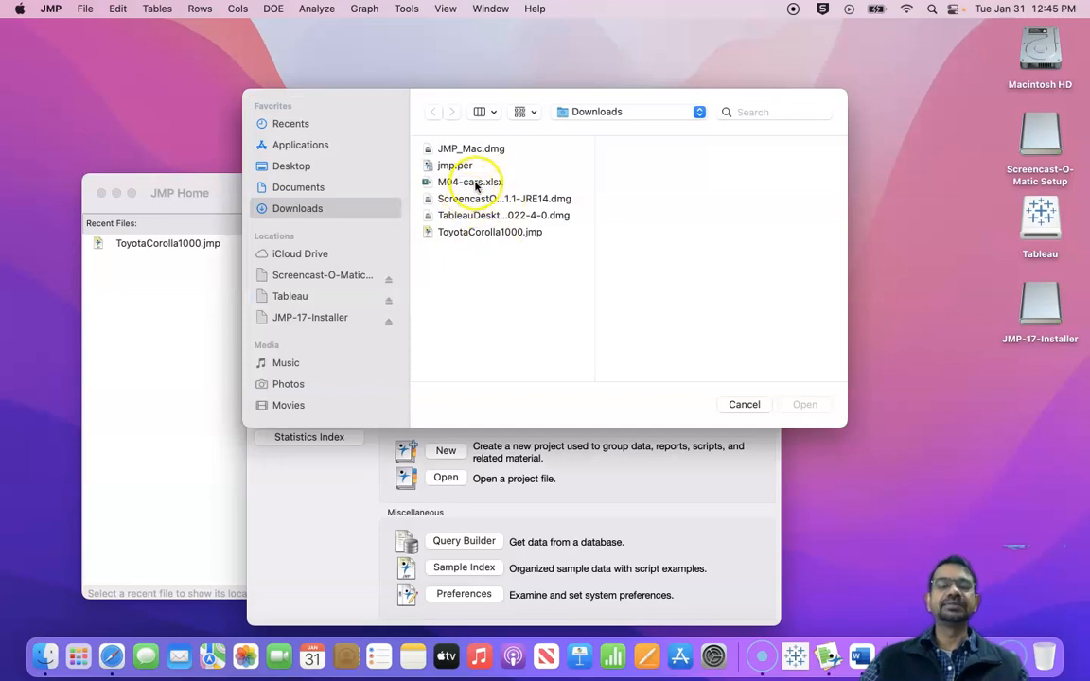
pyautogui.click(507, 234)
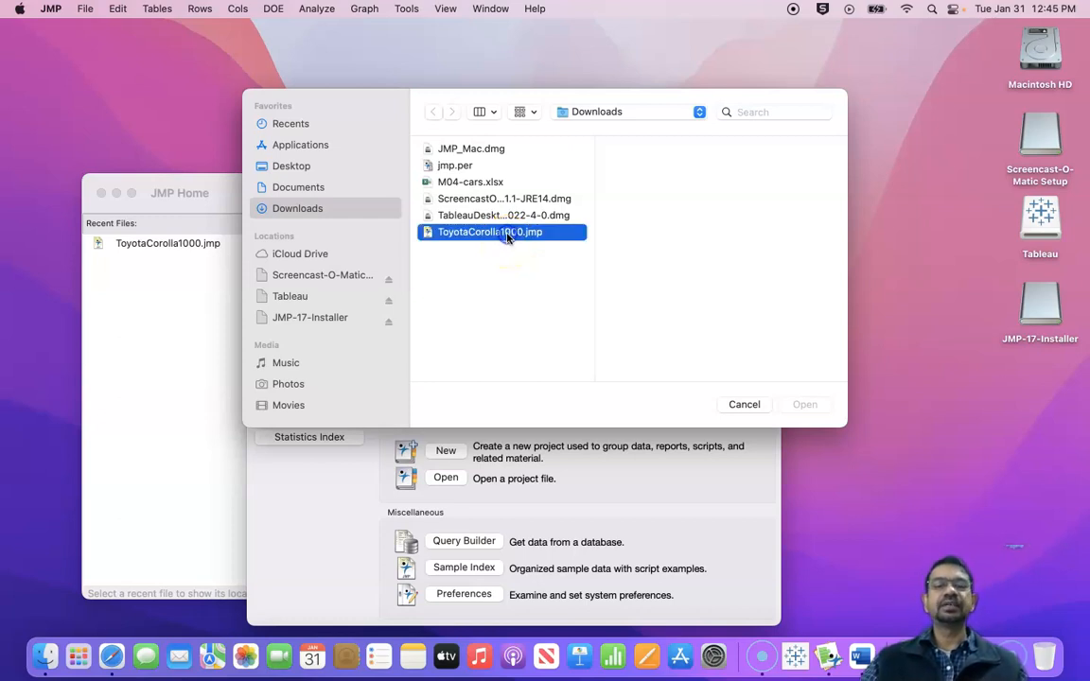
pyautogui.click(804, 403)
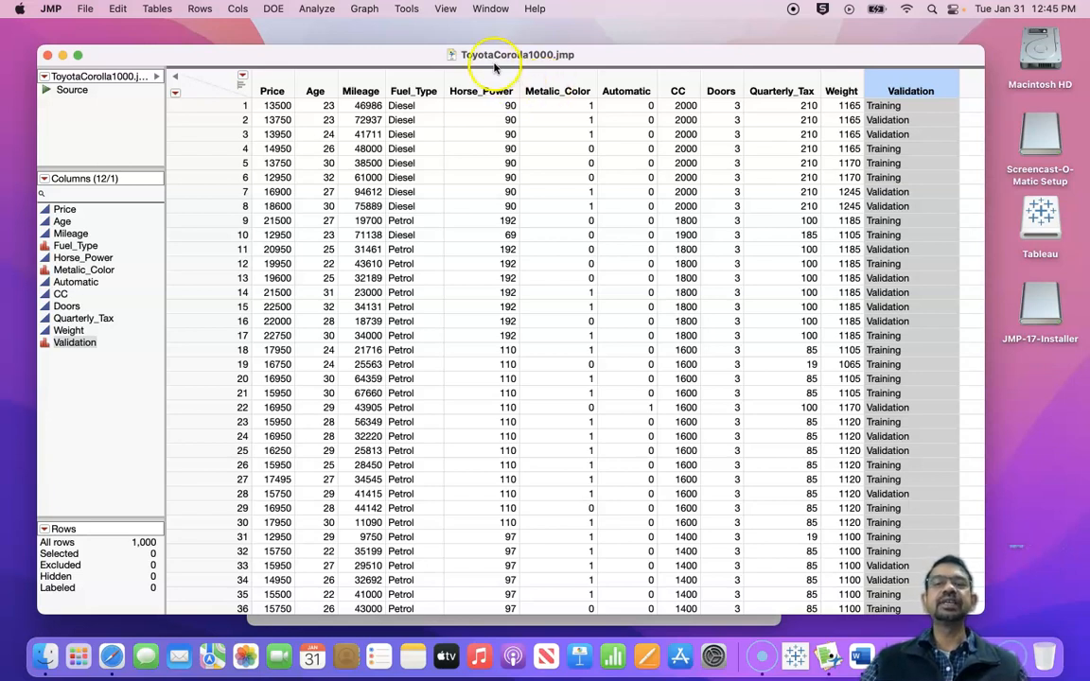
pyautogui.moveTo(496, 54); pyautogui.dragTo(521, 58)
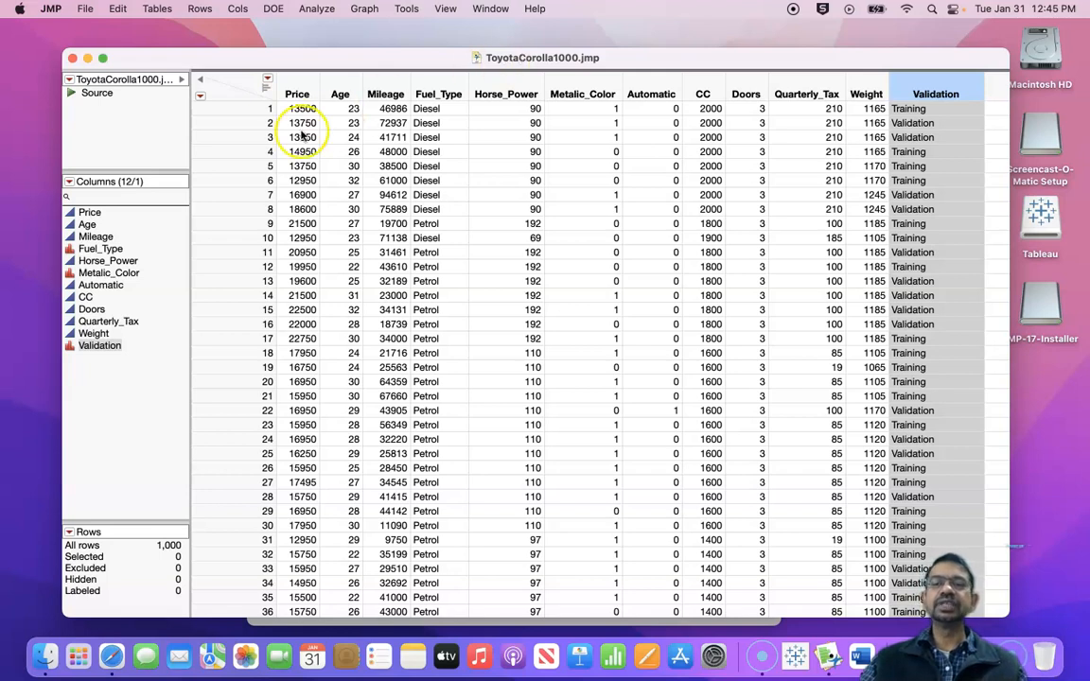
# Select rows 1 to 20 of the data table and exclude them from analysis.
pyautogui.click(240, 111)
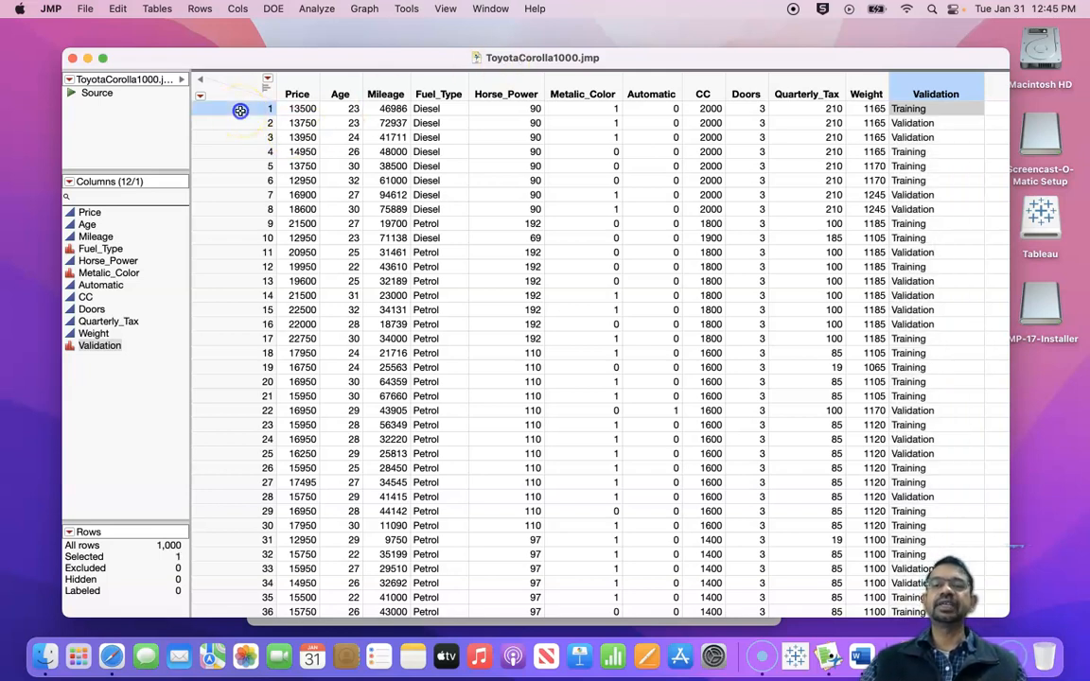
pyautogui.moveTo(241, 110); pyautogui.dragTo(240, 376)
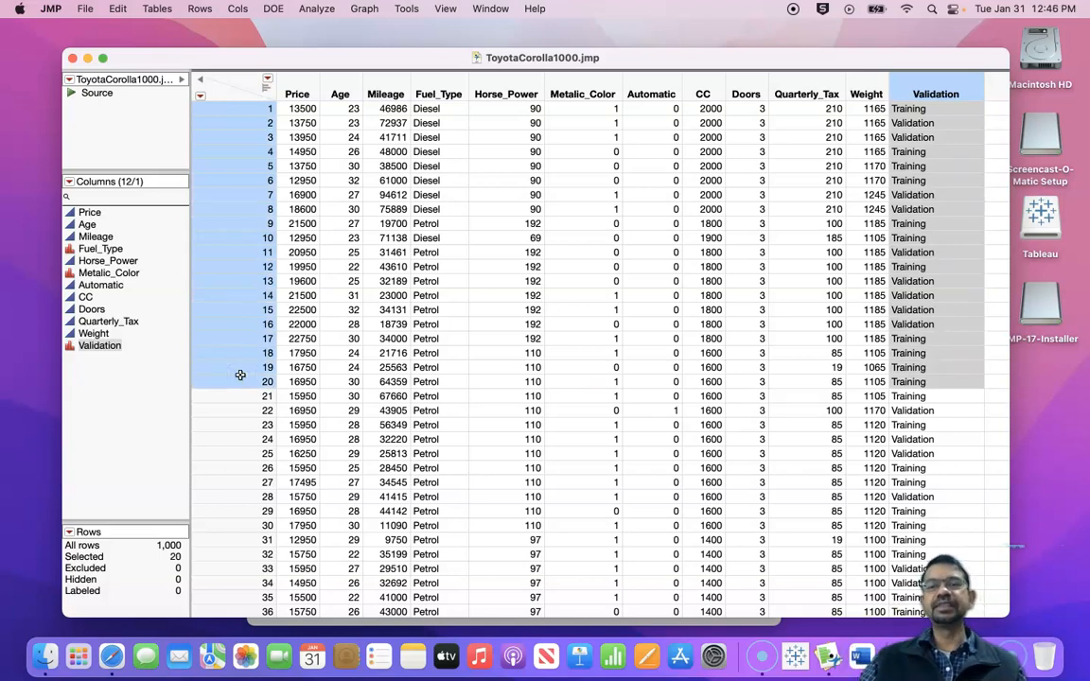
pyautogui.click(236, 280)
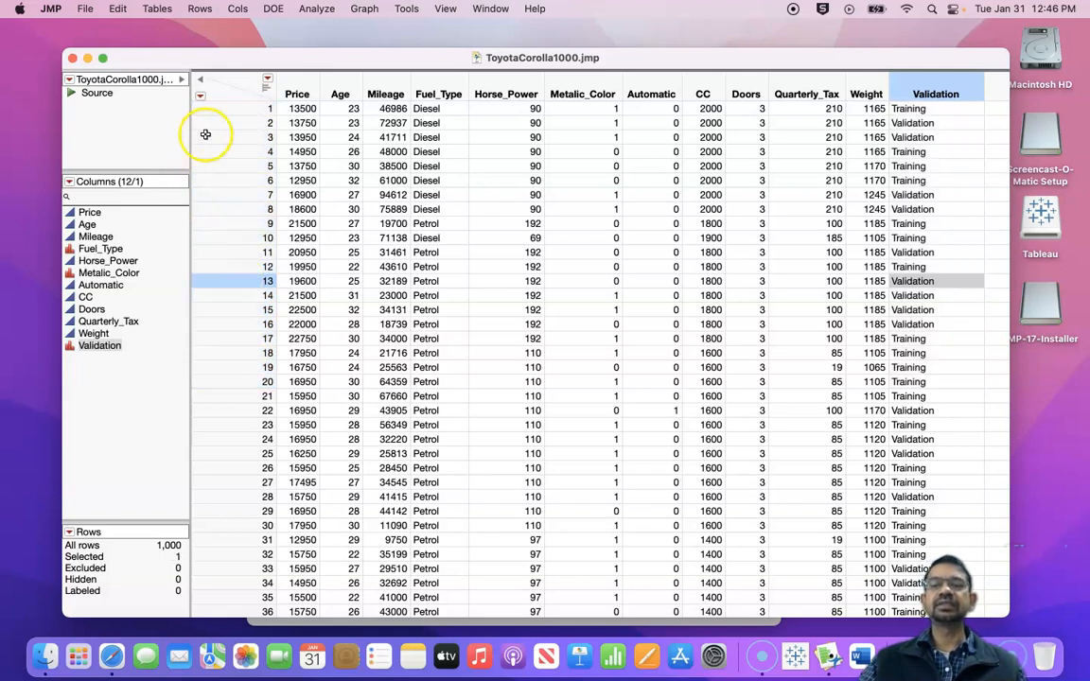
pyautogui.moveTo(218, 108); pyautogui.dragTo(182, 376)
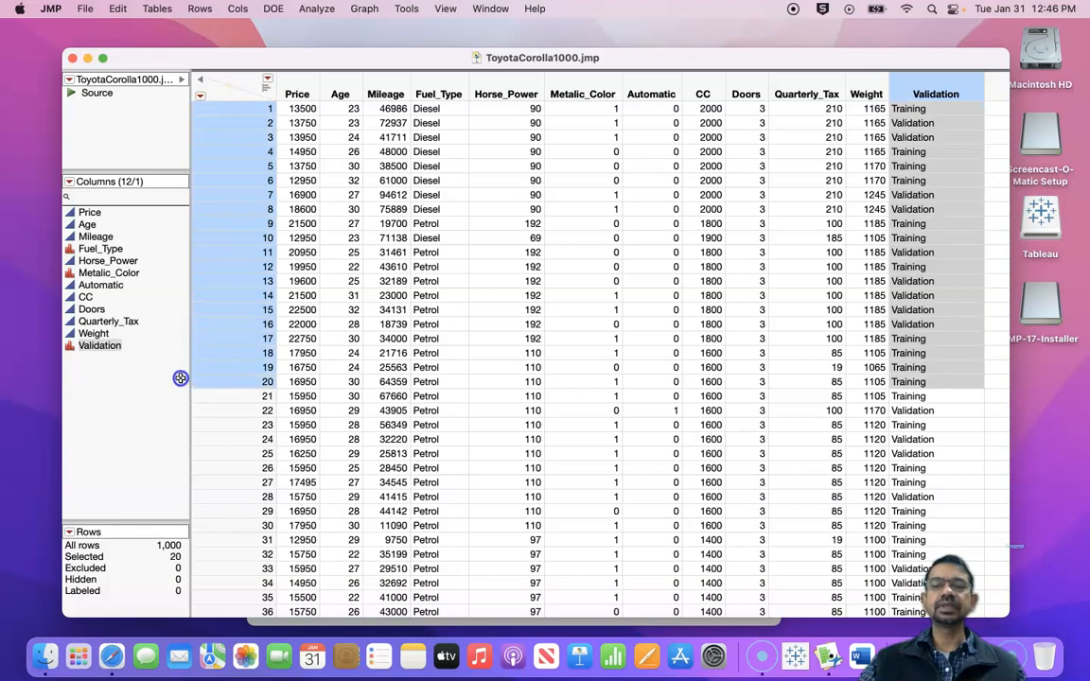
pyautogui.rightClick(264, 281)
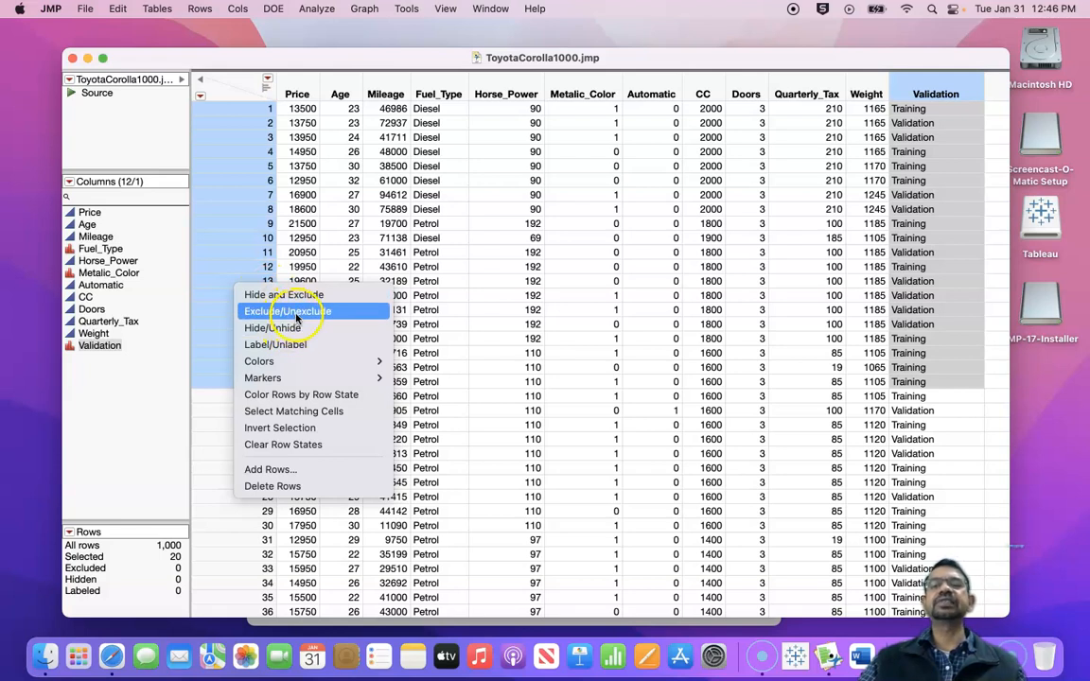
pyautogui.click(296, 316)
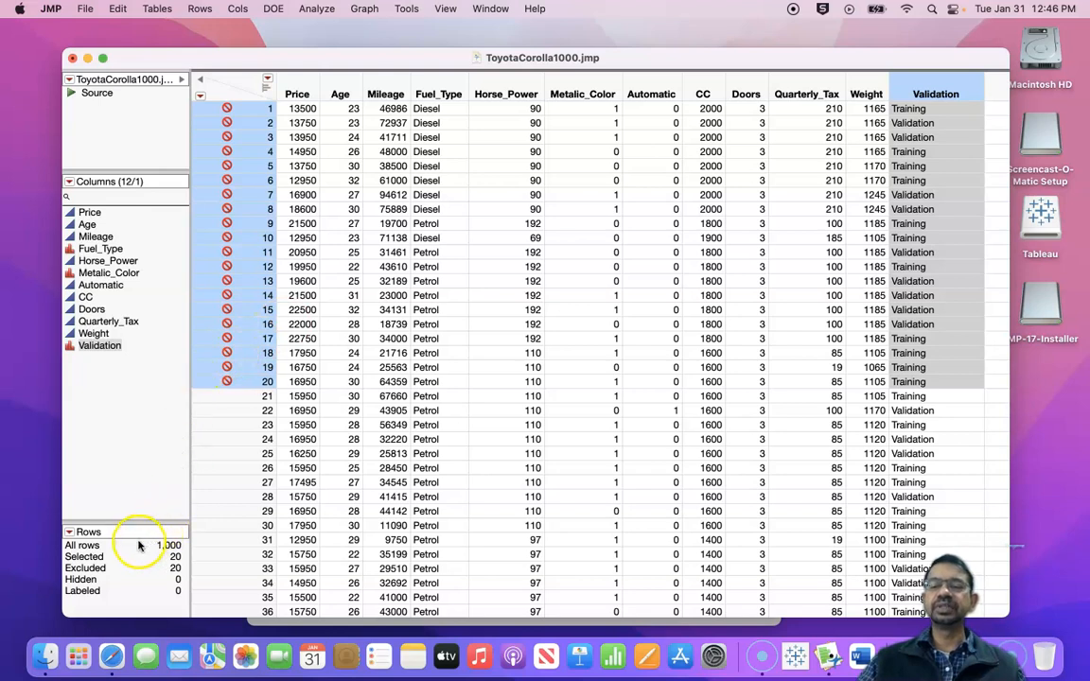
# Clear the excluded state of the first 20 rows and clear the row selection.
pyautogui.click(93, 568)
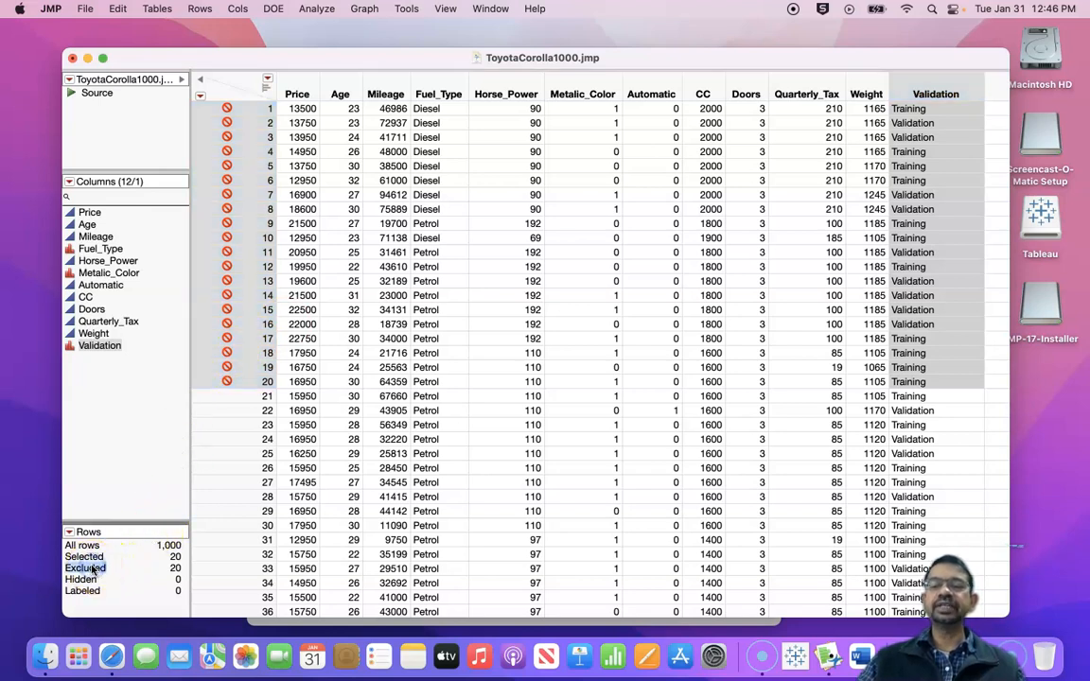
pyautogui.rightClick(93, 568)
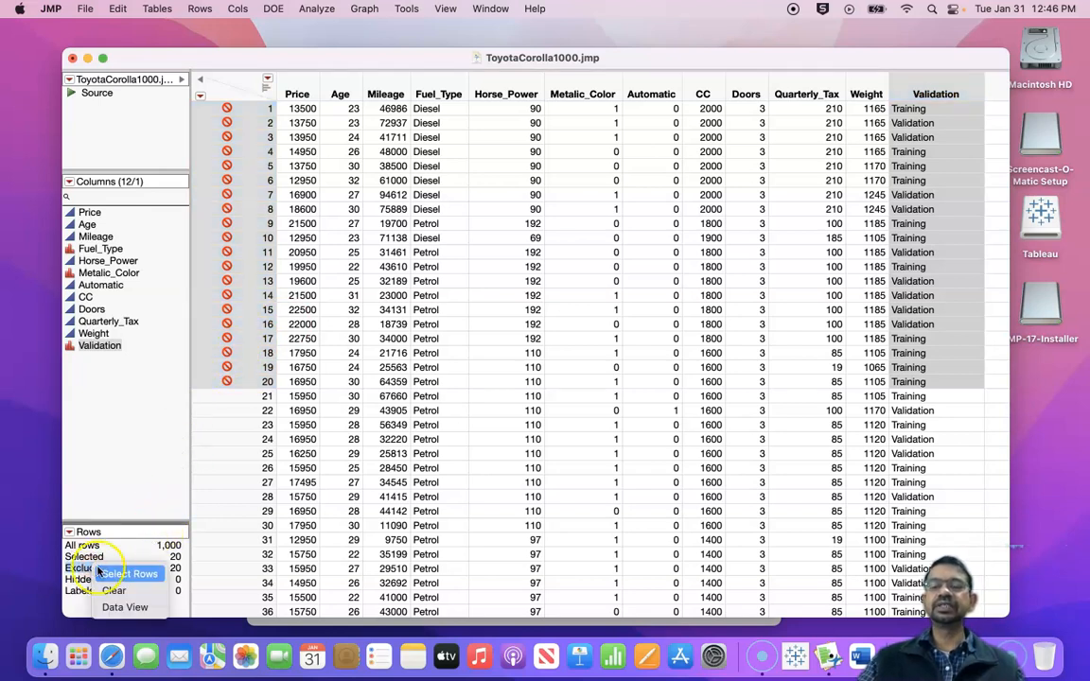
pyautogui.click(124, 594)
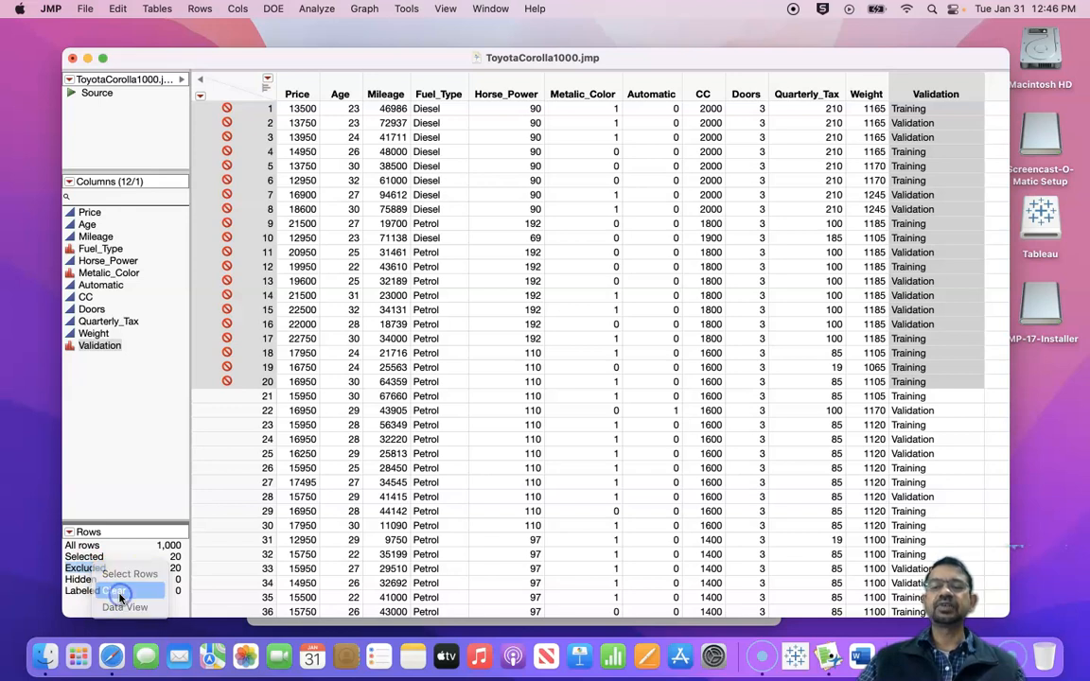
pyautogui.click(82, 556)
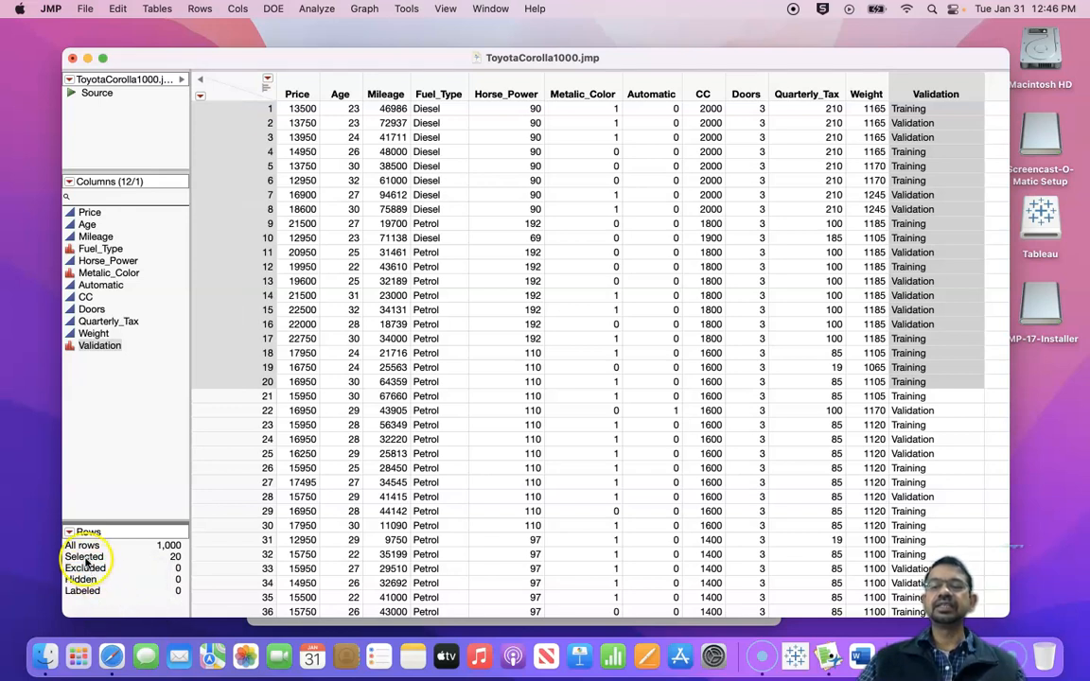
pyautogui.rightClick(85, 560)
pyautogui.click(108, 584)
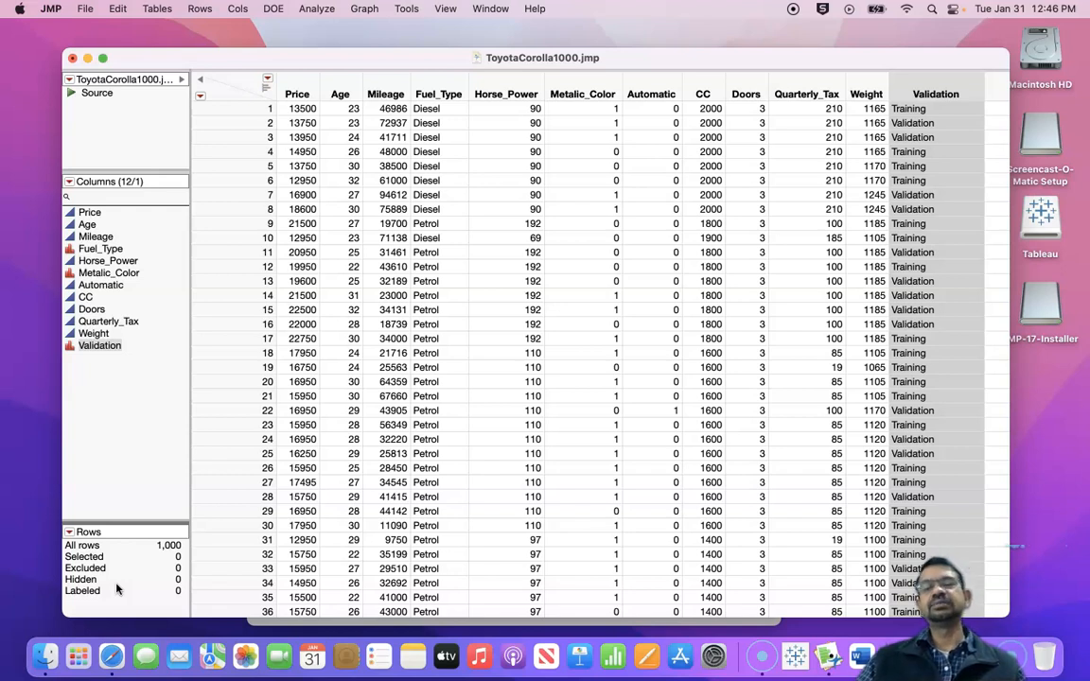
# Switch the Price column's modeling type to Nominal and back to Continuous, and check the modeling types offered for Fuel_Type.
pyautogui.click(71, 214)
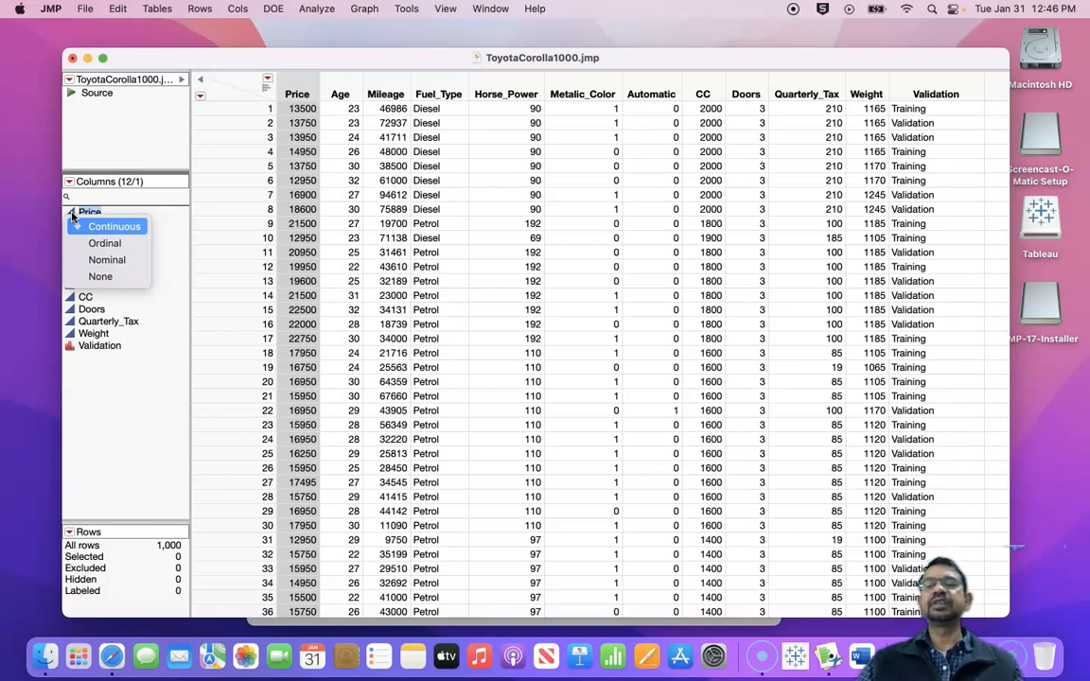
pyautogui.click(93, 246)
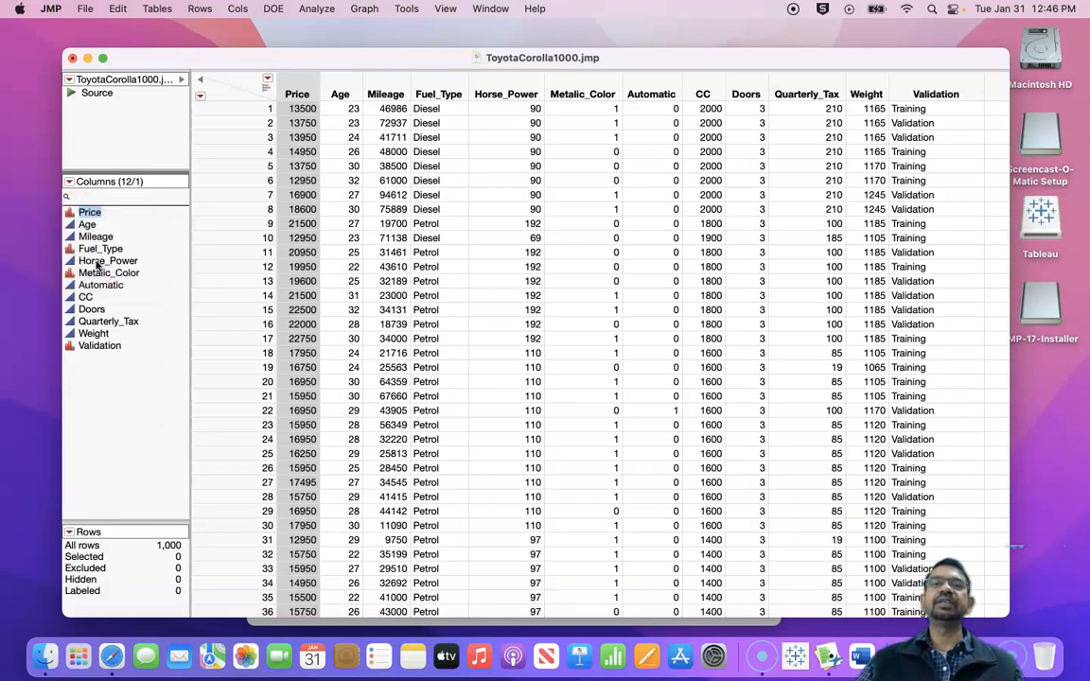
pyautogui.click(69, 214)
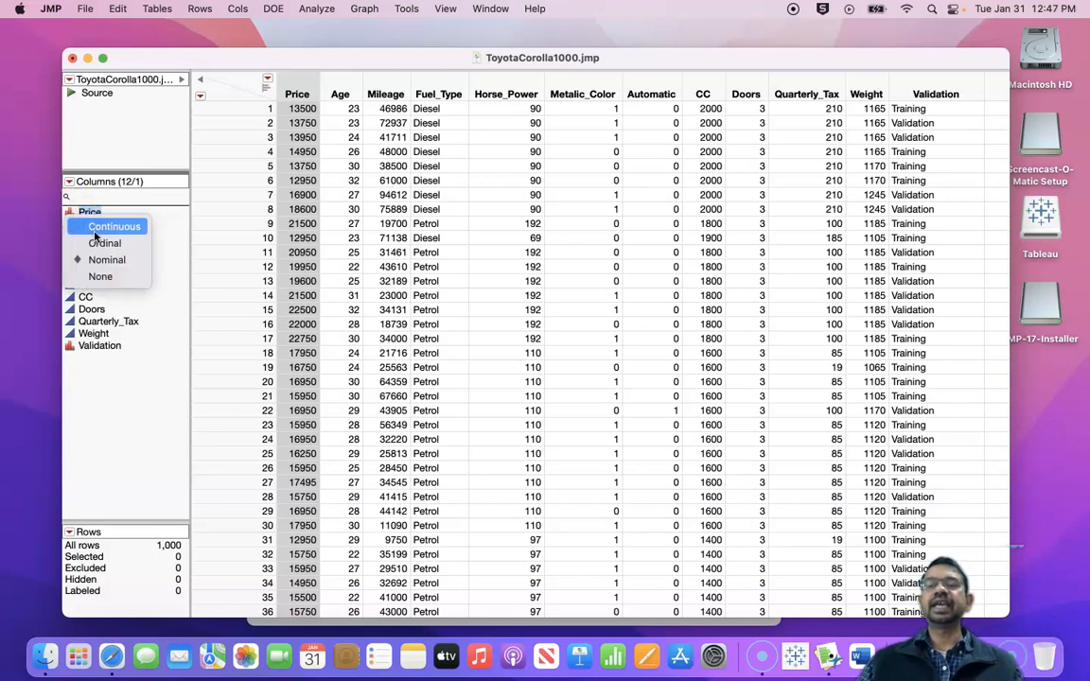
pyautogui.click(95, 230)
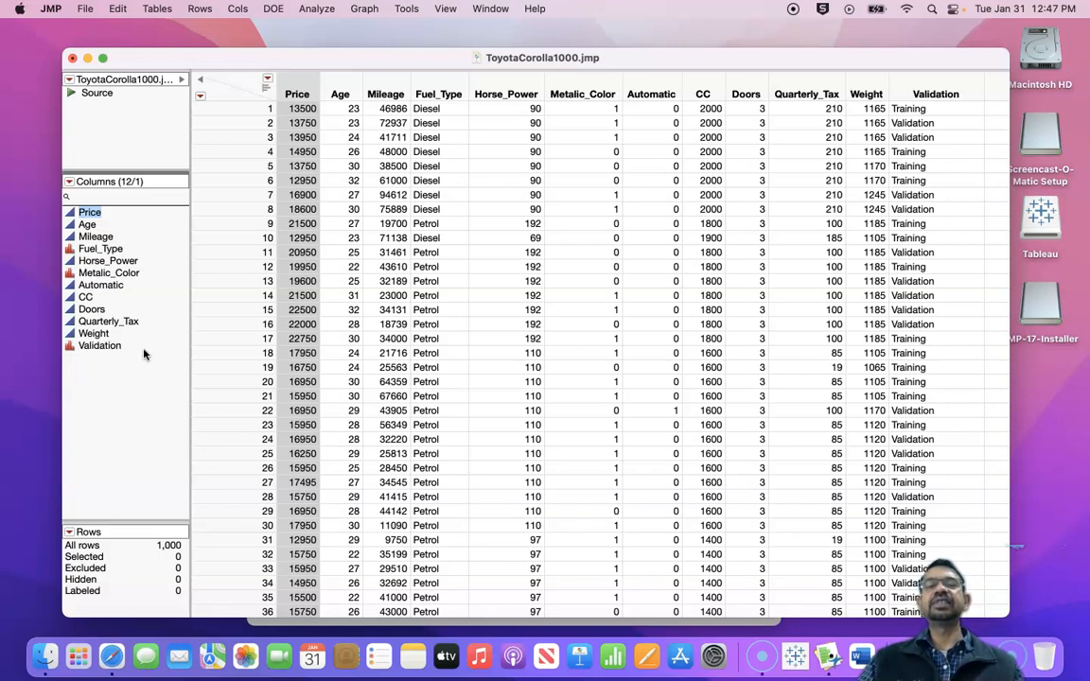
pyautogui.click(70, 248)
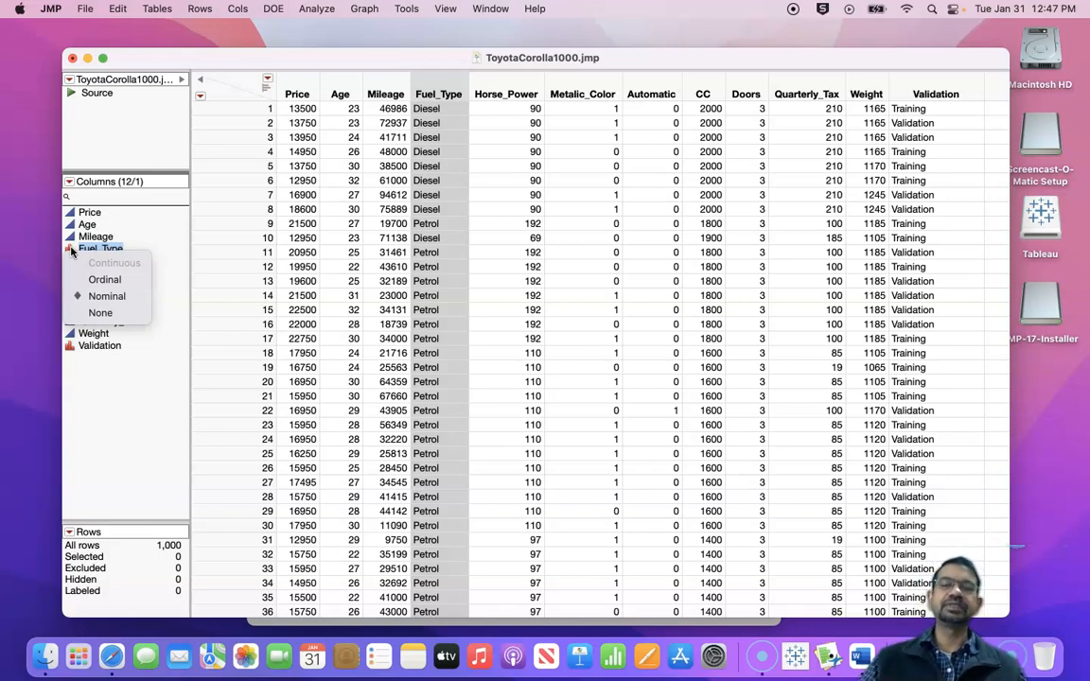
pyautogui.click(116, 409)
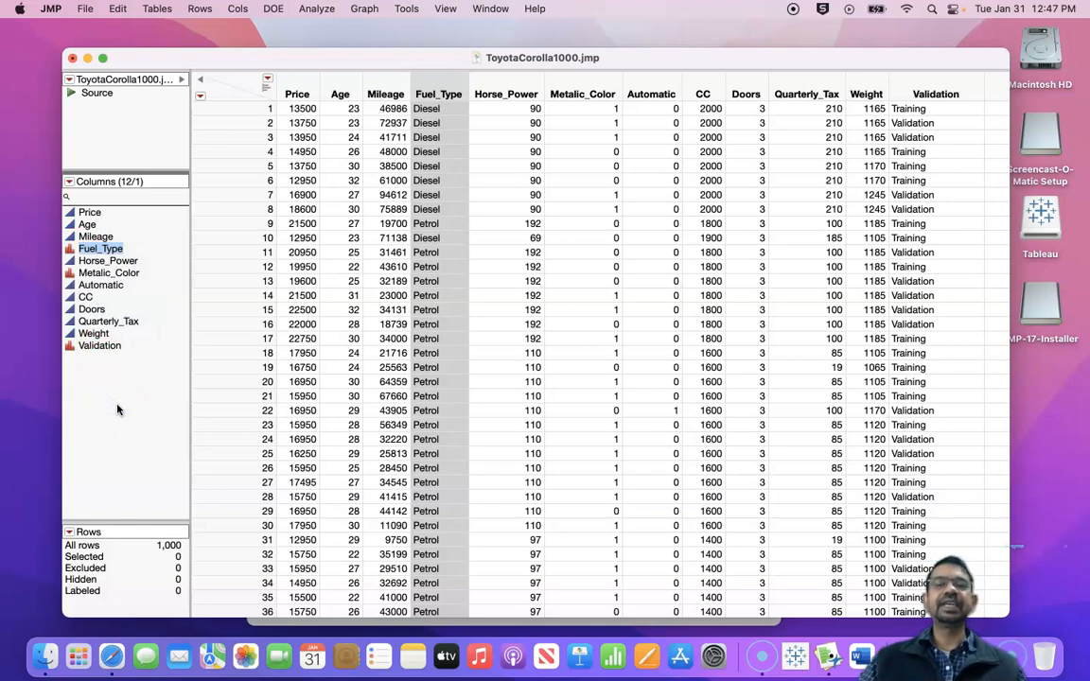
# Run a Distribution analysis with Price, Age and Mileage as the Y columns and reposition the report window.
pyautogui.click(318, 9)
pyautogui.click(318, 32)
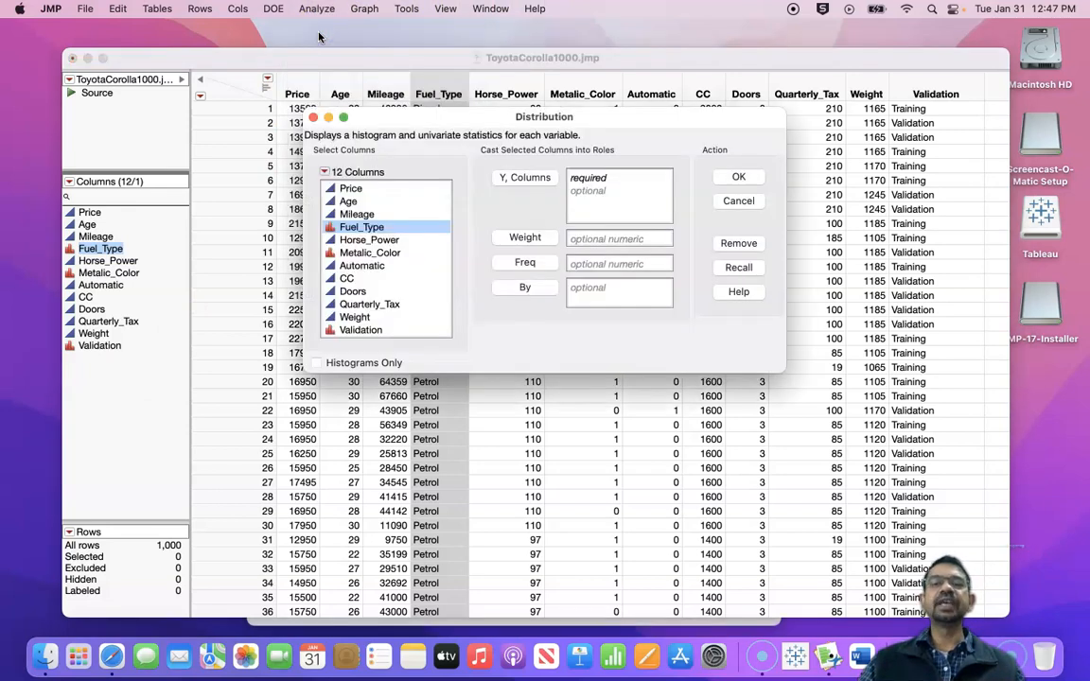
pyautogui.click(351, 189)
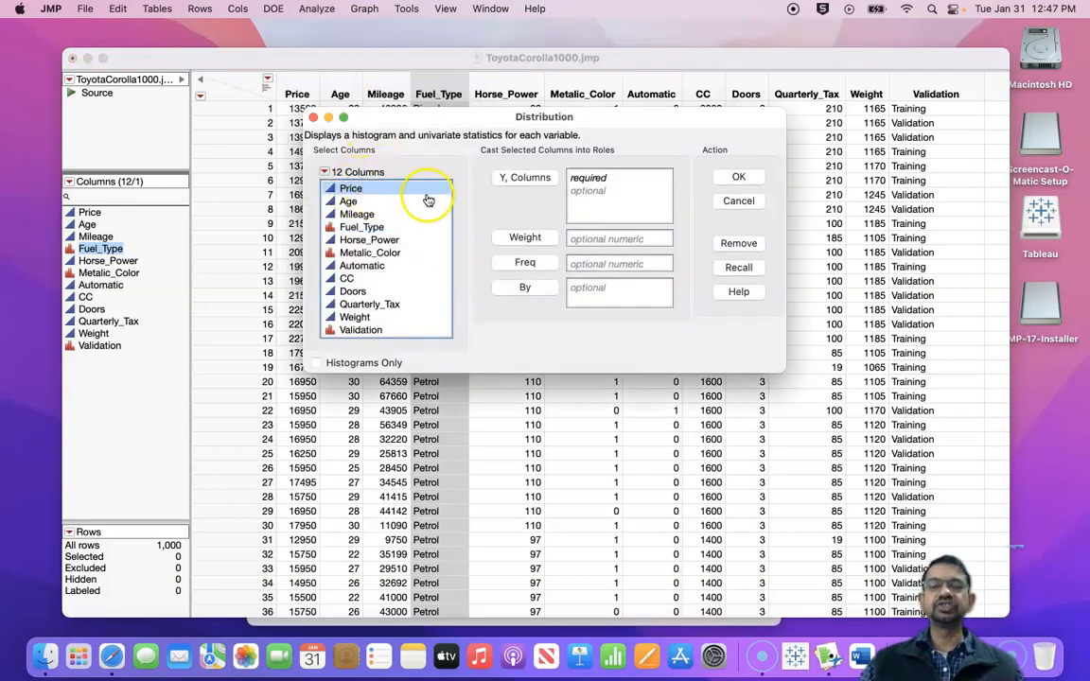
pyautogui.keyDown('shift'); pyautogui.click(375, 217); pyautogui.keyUp('shift')
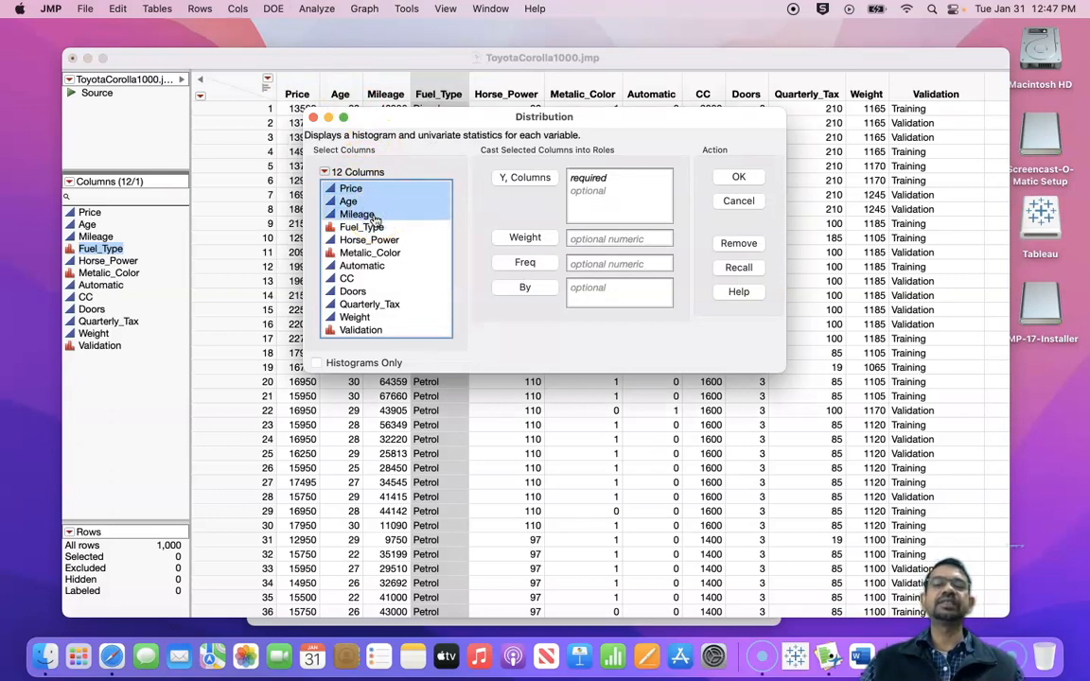
pyautogui.click(528, 179)
pyautogui.click(737, 178)
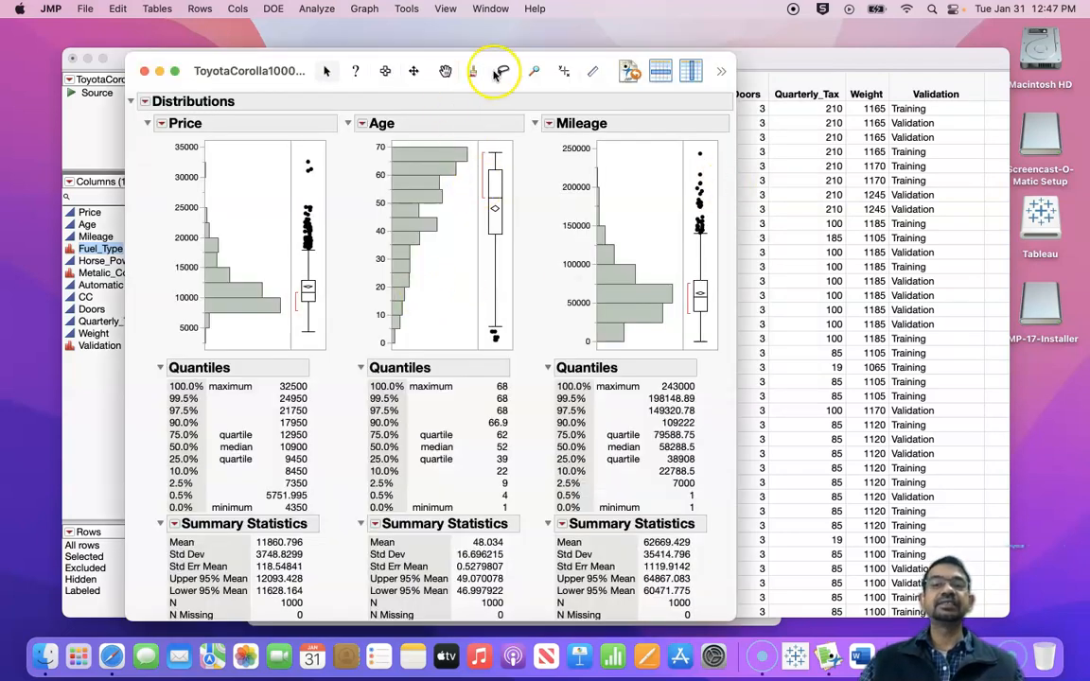
pyautogui.moveTo(217, 71); pyautogui.dragTo(219, 45)
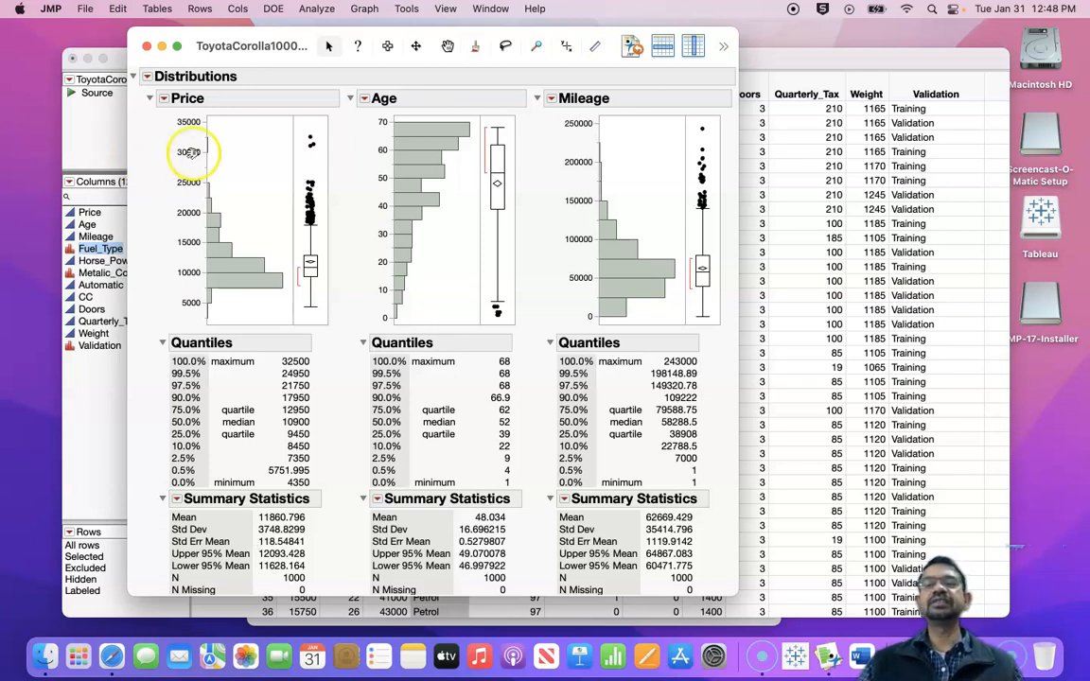
# Customize the Price summary statistics to also include Variance, Mode and Range.
pyautogui.click(177, 501)
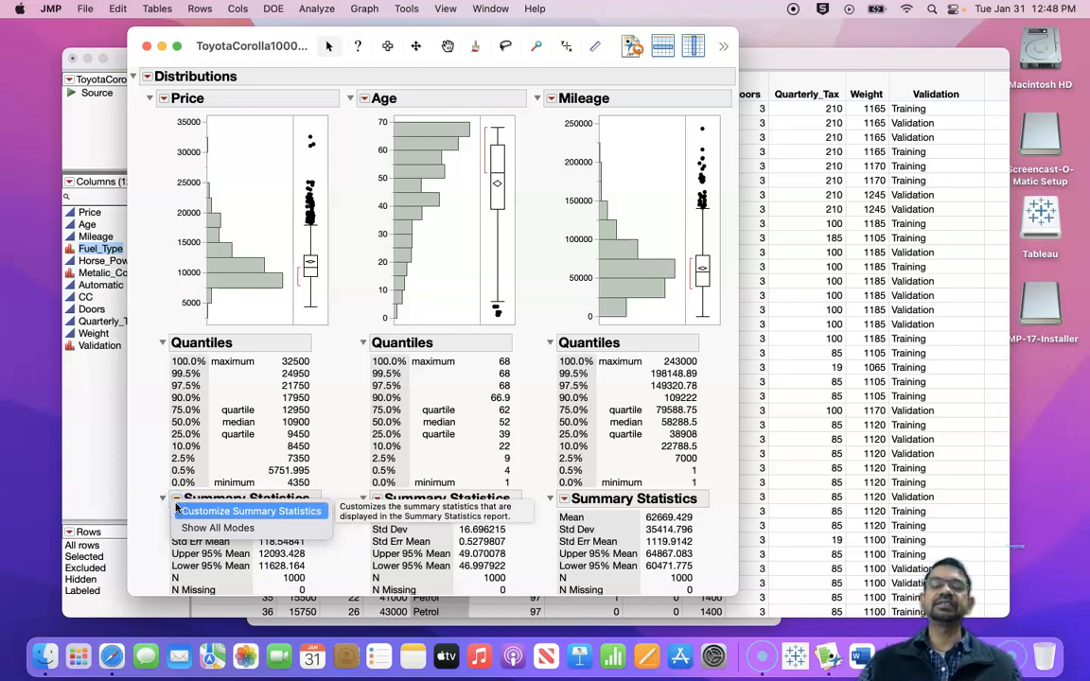
pyautogui.click(201, 512)
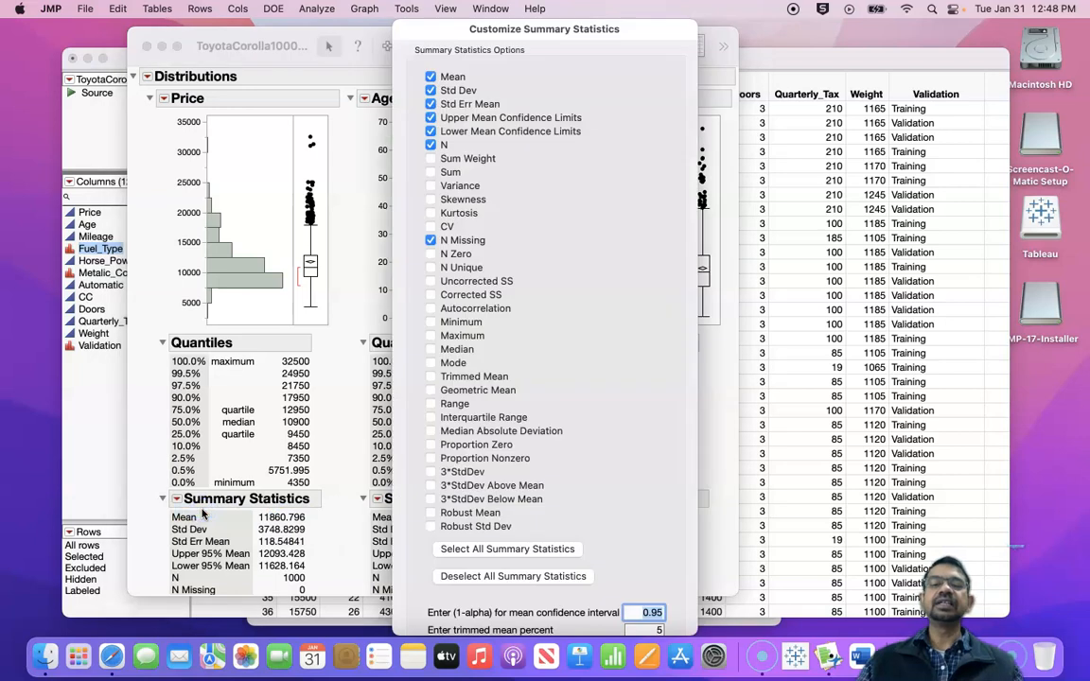
pyautogui.scroll(-3, 530, 283)
pyautogui.scroll(3, 531, 349)
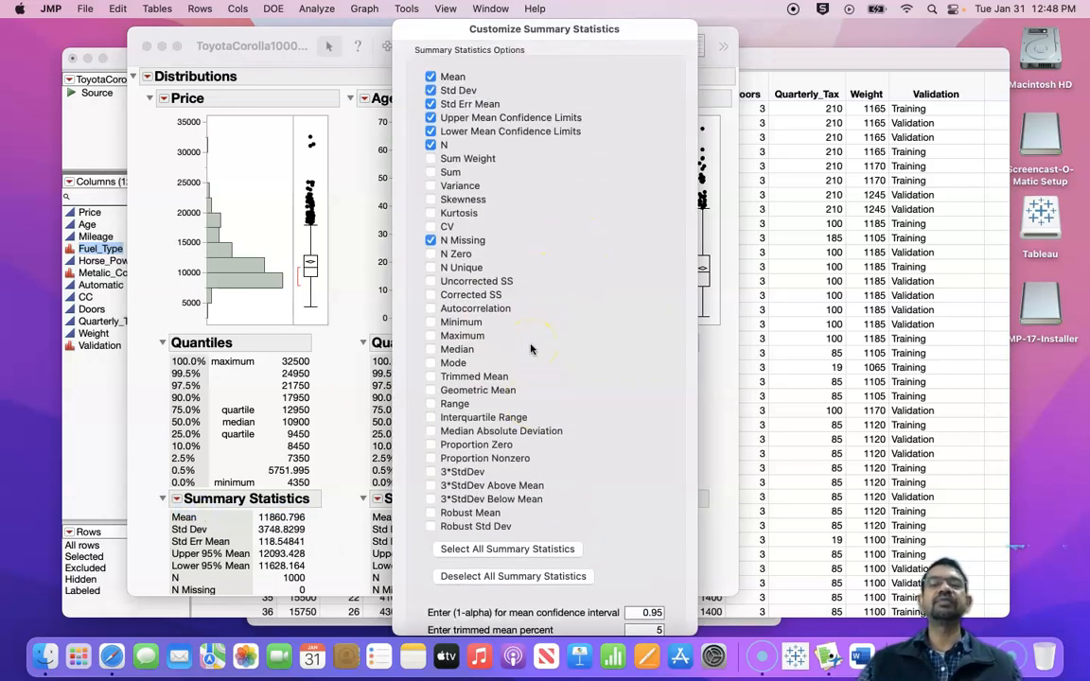
pyautogui.click(432, 186)
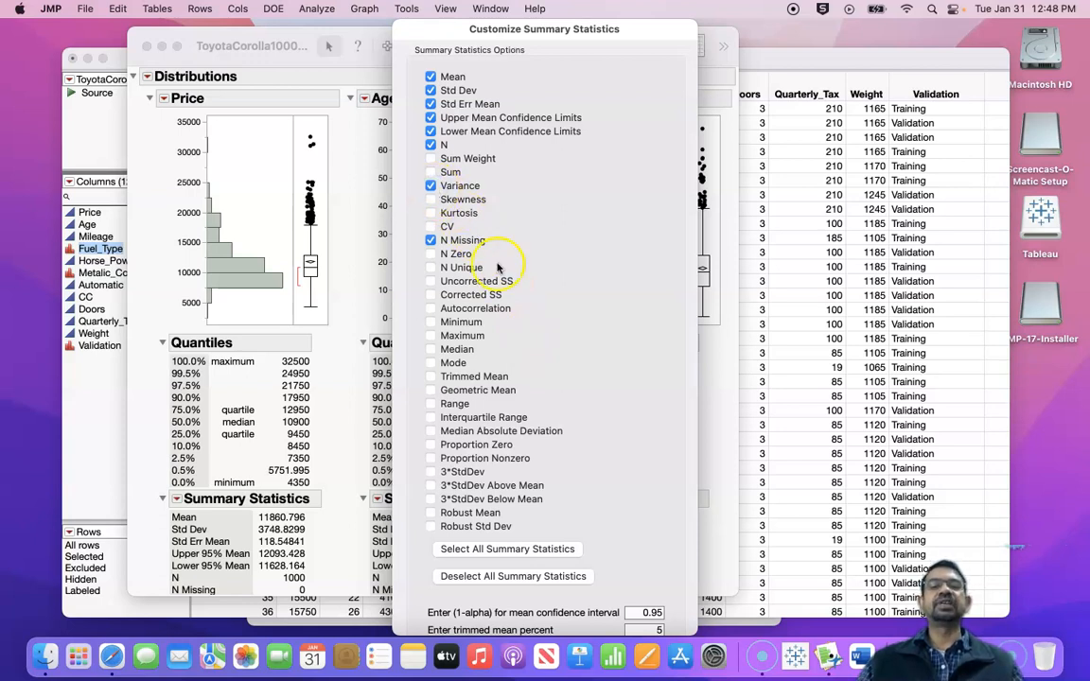
pyautogui.click(430, 364)
pyautogui.click(431, 404)
pyautogui.scroll(-2, 579, 384)
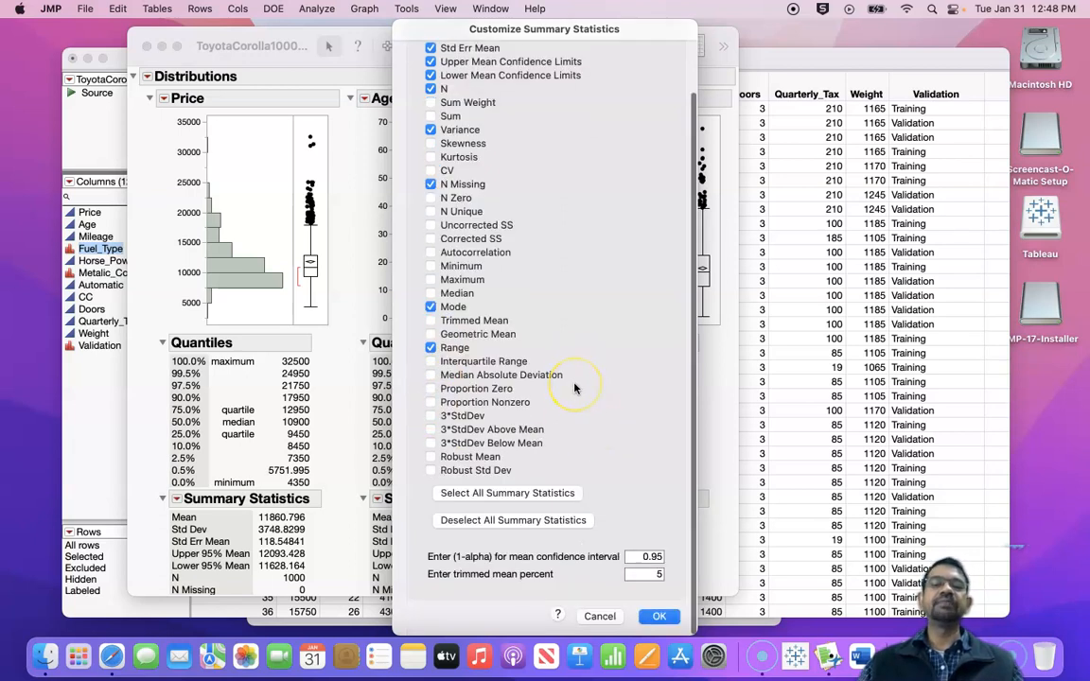
pyautogui.click(659, 616)
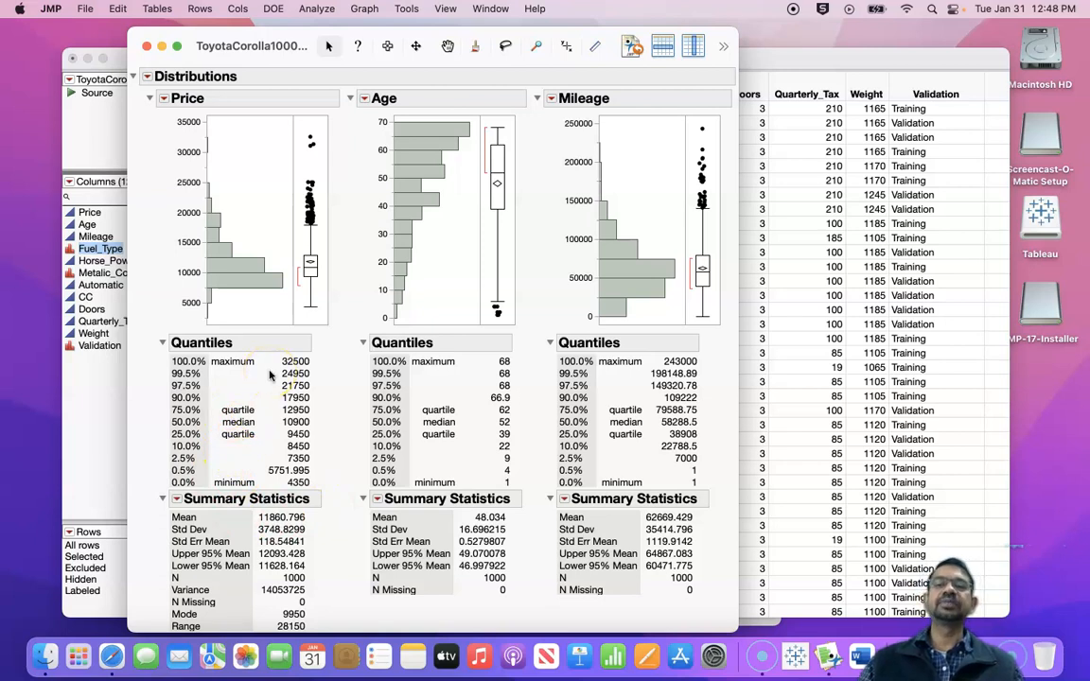
pyautogui.click(365, 99)
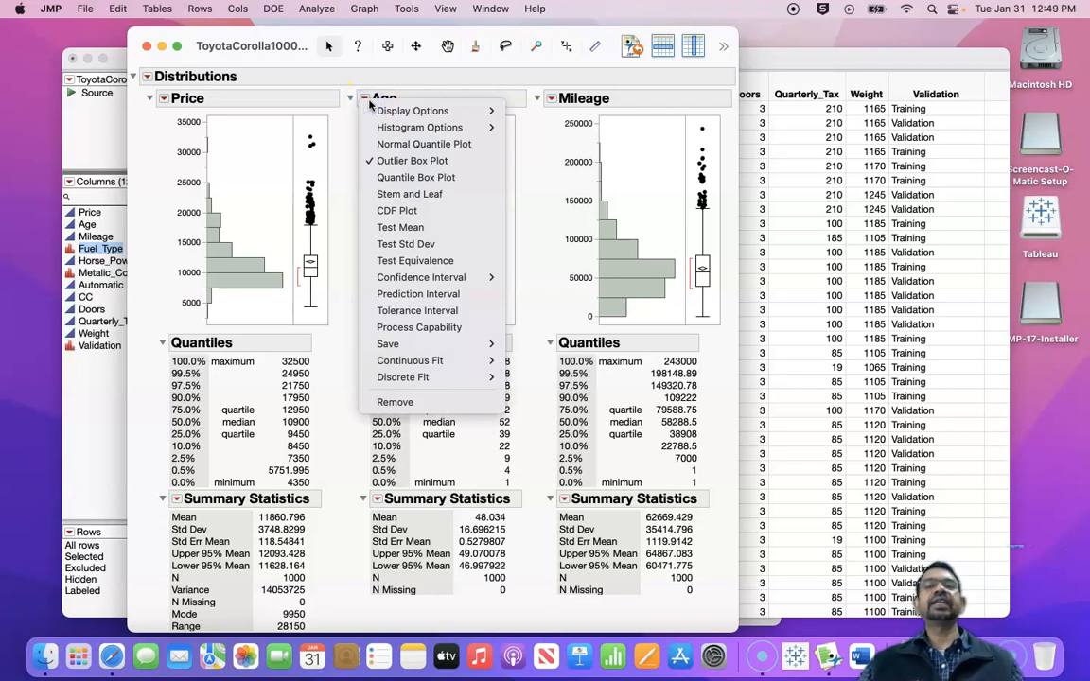
pyautogui.click(402, 112)
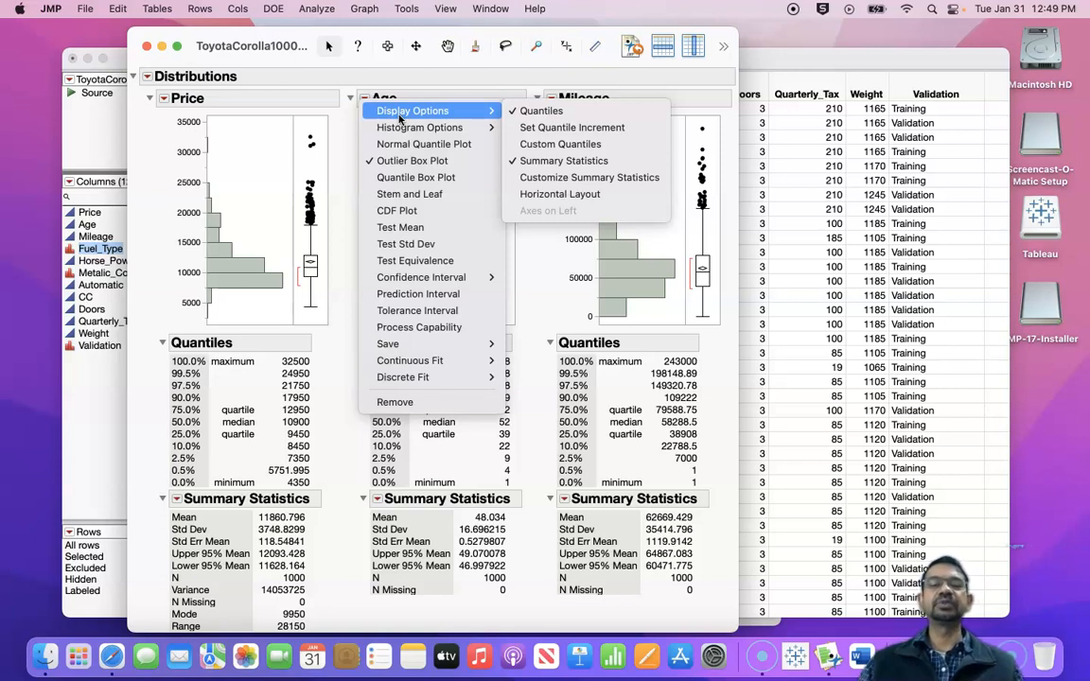
pyautogui.click(348, 76)
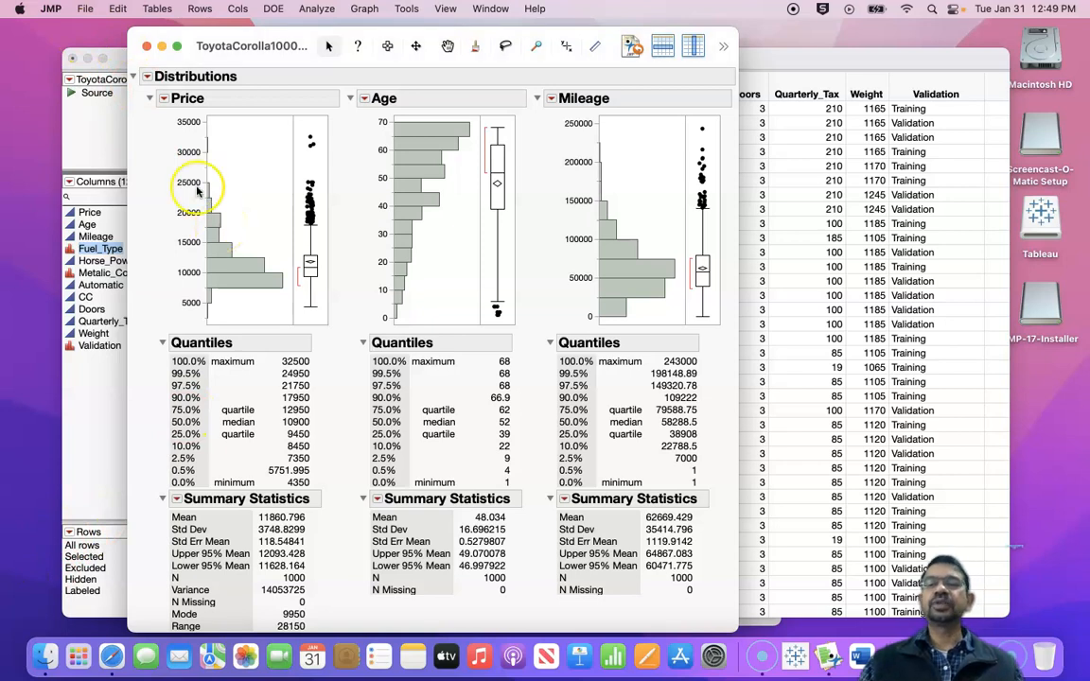
# Hide the Quantiles table in the Price distribution, then close the Distribution report.
pyautogui.click(164, 99)
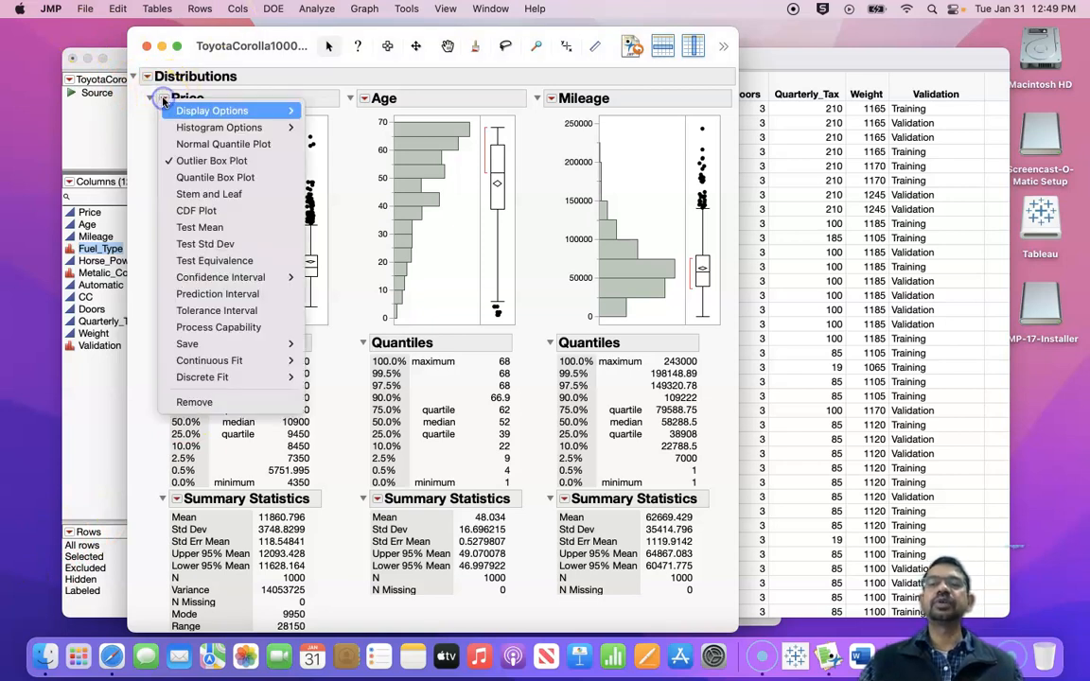
pyautogui.moveTo(189, 111)
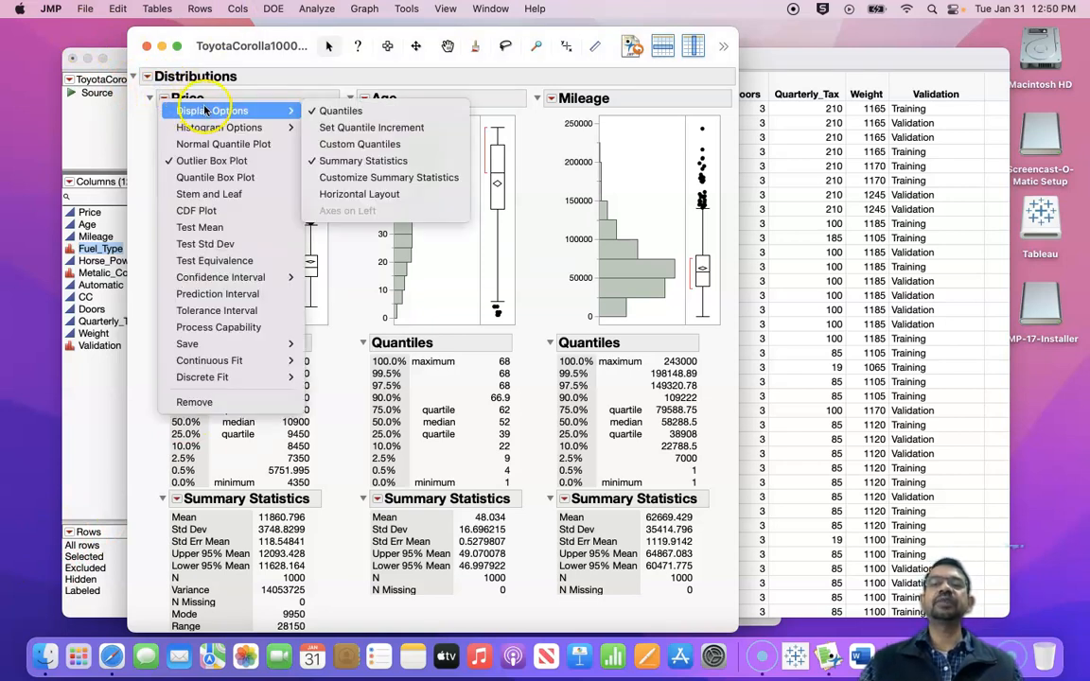
pyautogui.click(312, 111)
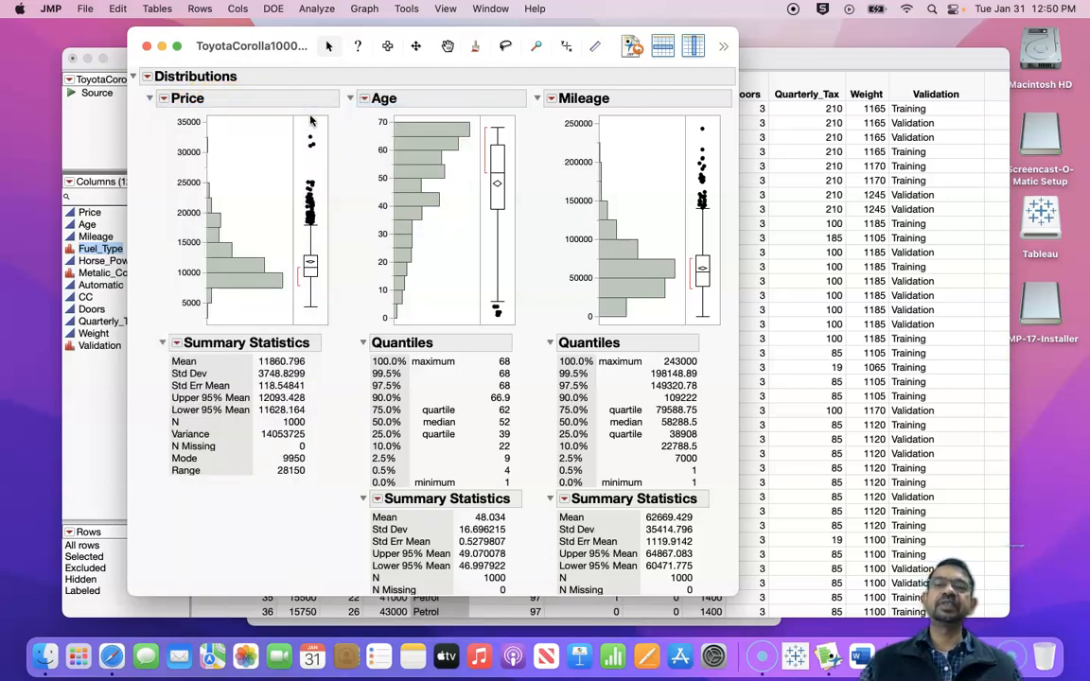
pyautogui.click(145, 48)
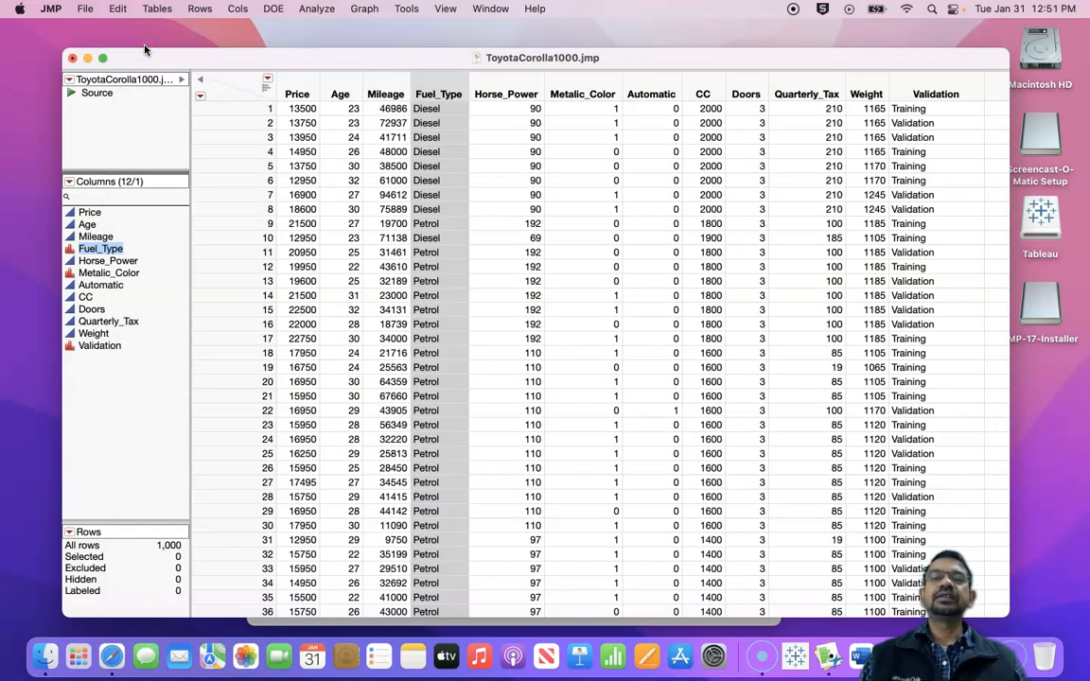
# Create a Graph Builder scatterplot with Price on the Y axis and Mileage on the X axis, and remove the smoother line.
pyautogui.click(364, 11)
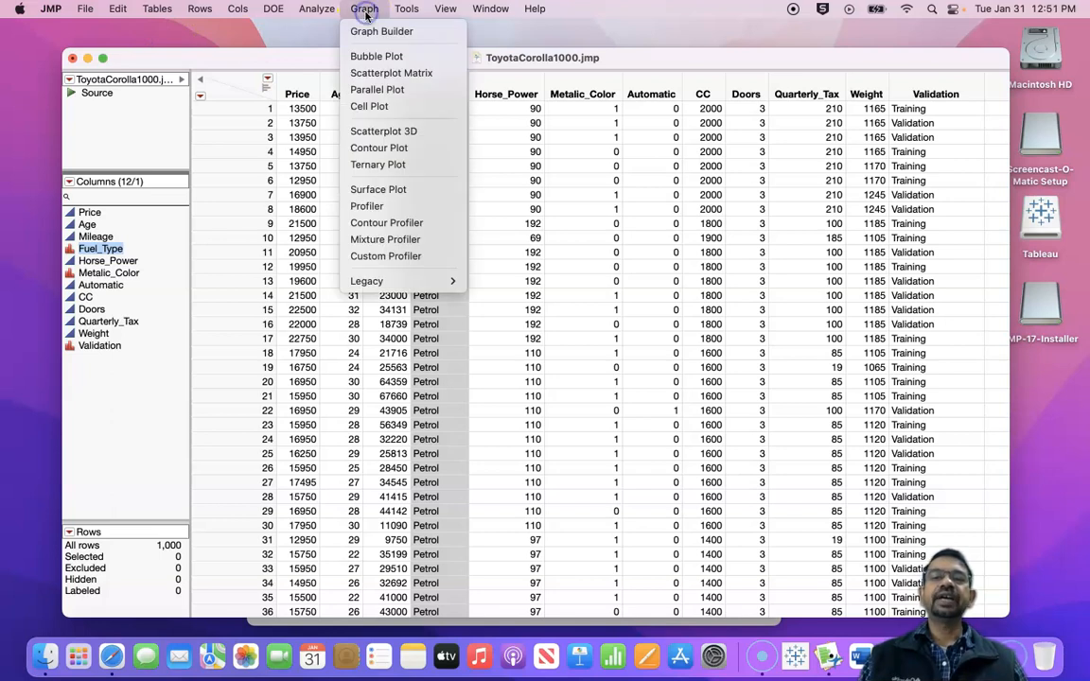
pyautogui.click(366, 31)
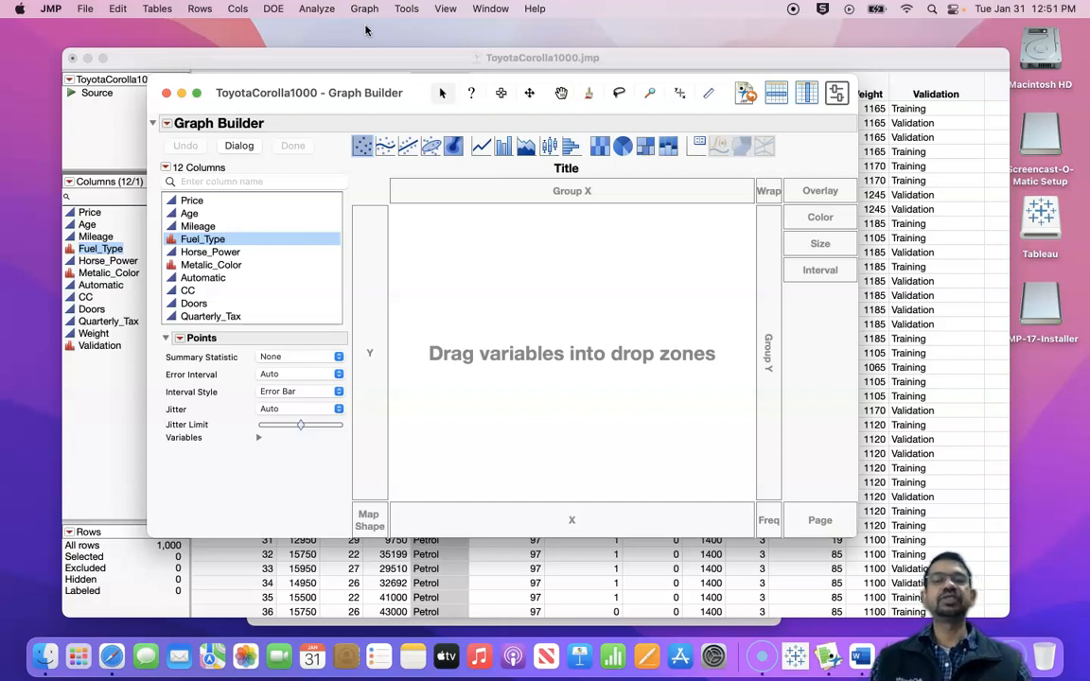
pyautogui.click(198, 202)
pyautogui.moveTo(201, 204); pyautogui.dragTo(383, 309)
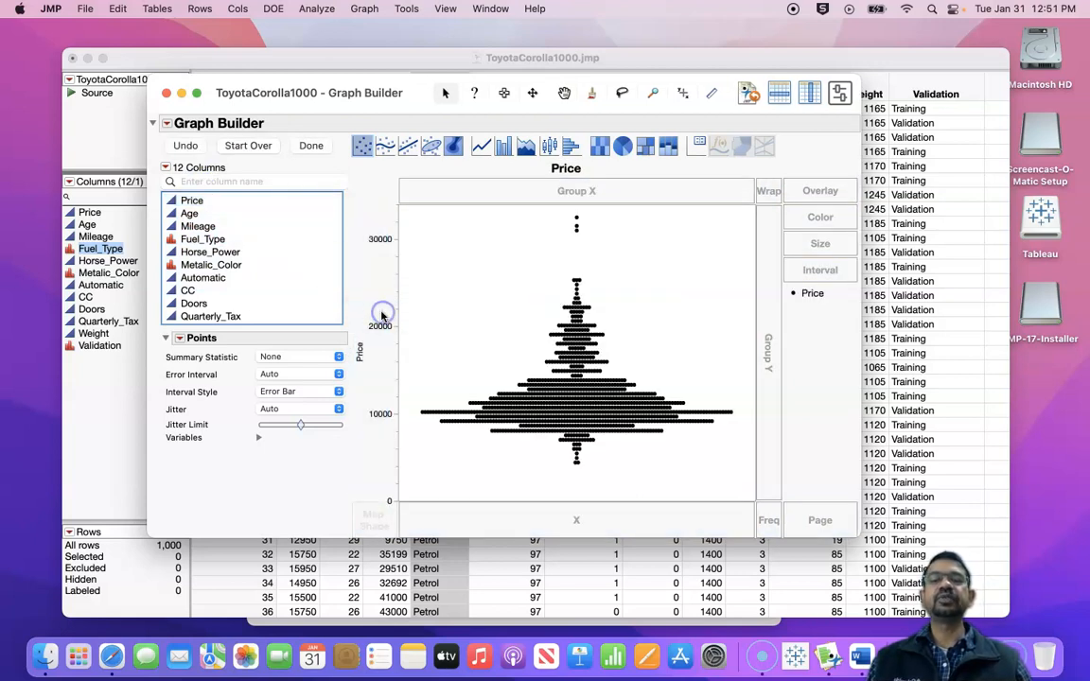
pyautogui.click(210, 227)
pyautogui.moveTo(216, 231); pyautogui.dragTo(507, 513)
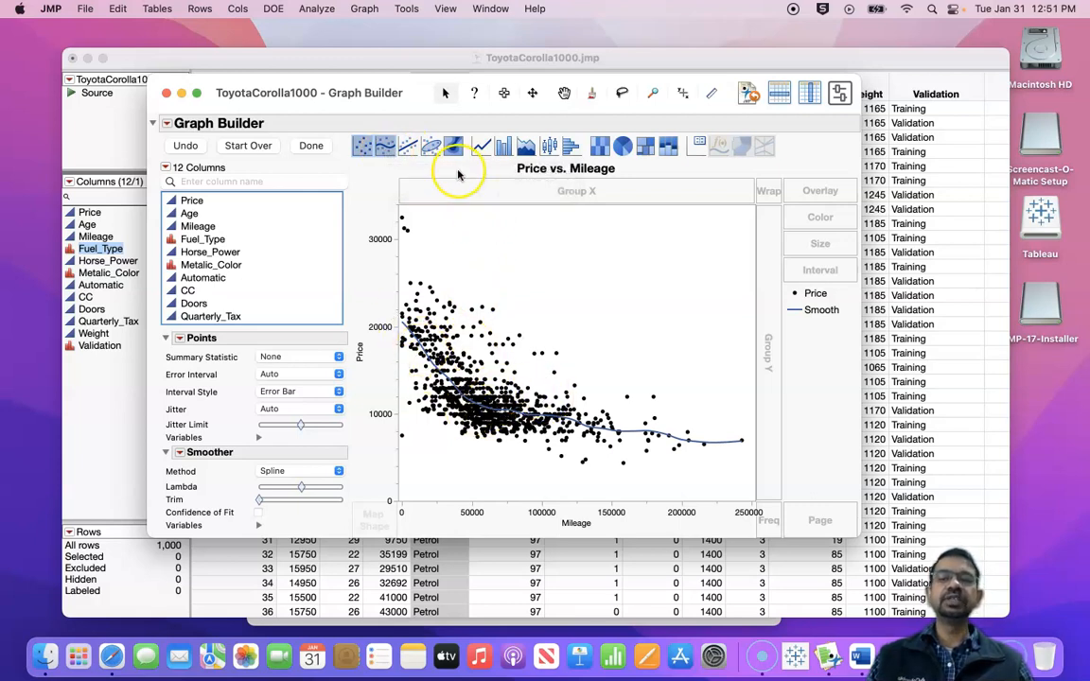
pyautogui.click(384, 147)
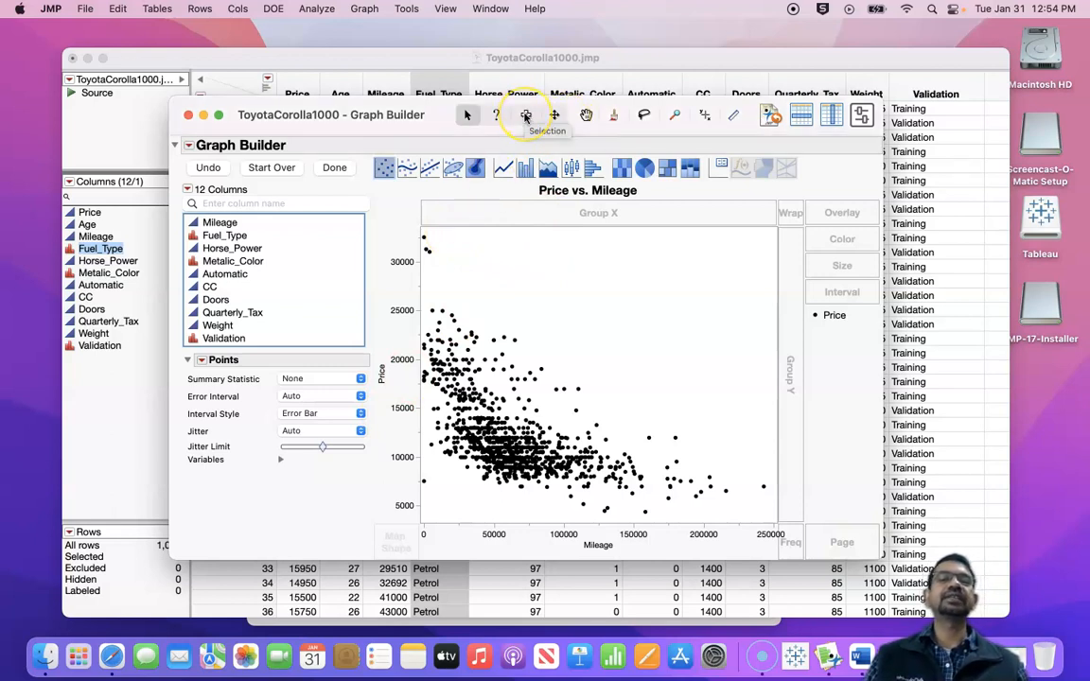
# Try to copy the graph by selecting its Price vs. Mileage title, plot area and both axes with the Selection tool.
pyautogui.click(526, 115)
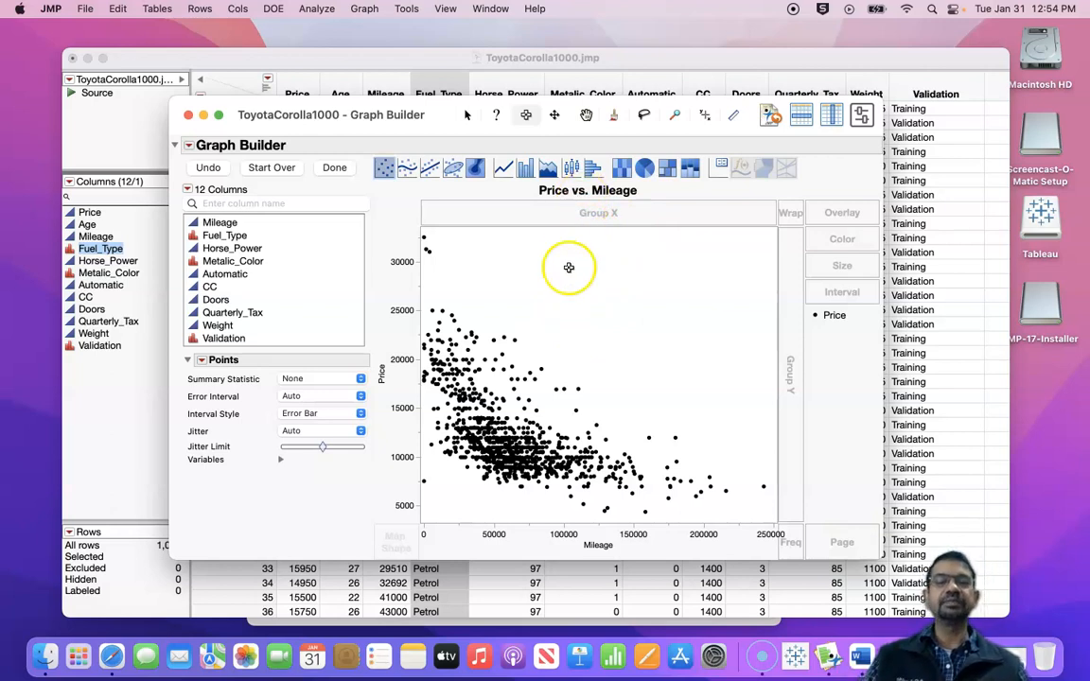
pyautogui.click(574, 192)
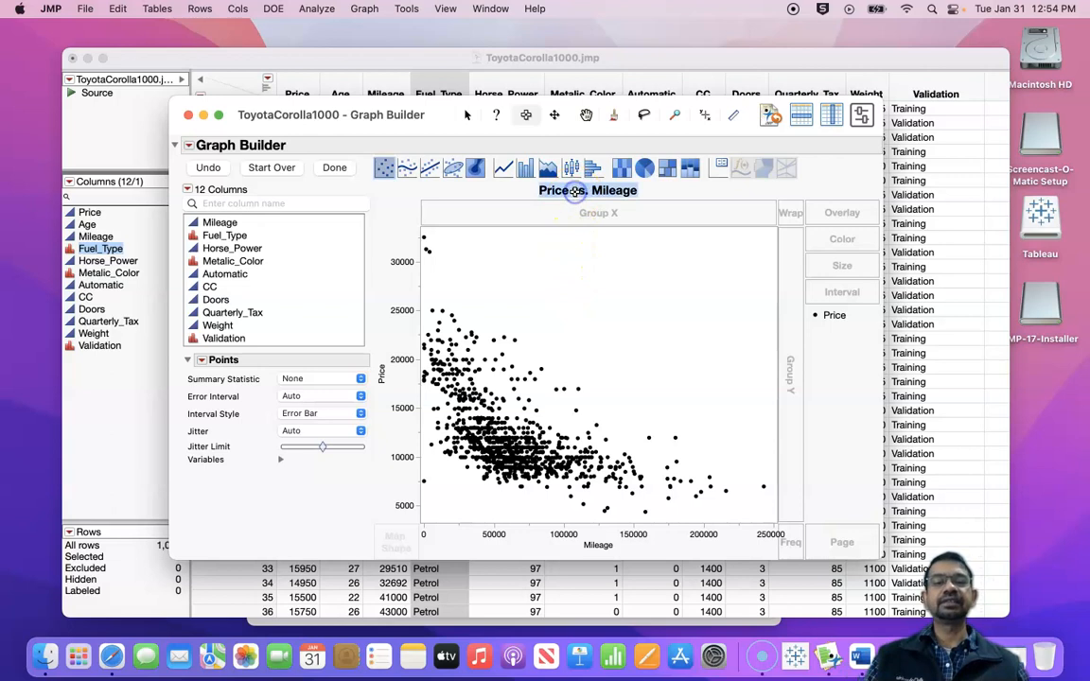
pyautogui.keyDown('shift'); pyautogui.click(557, 275); pyautogui.keyUp('shift')
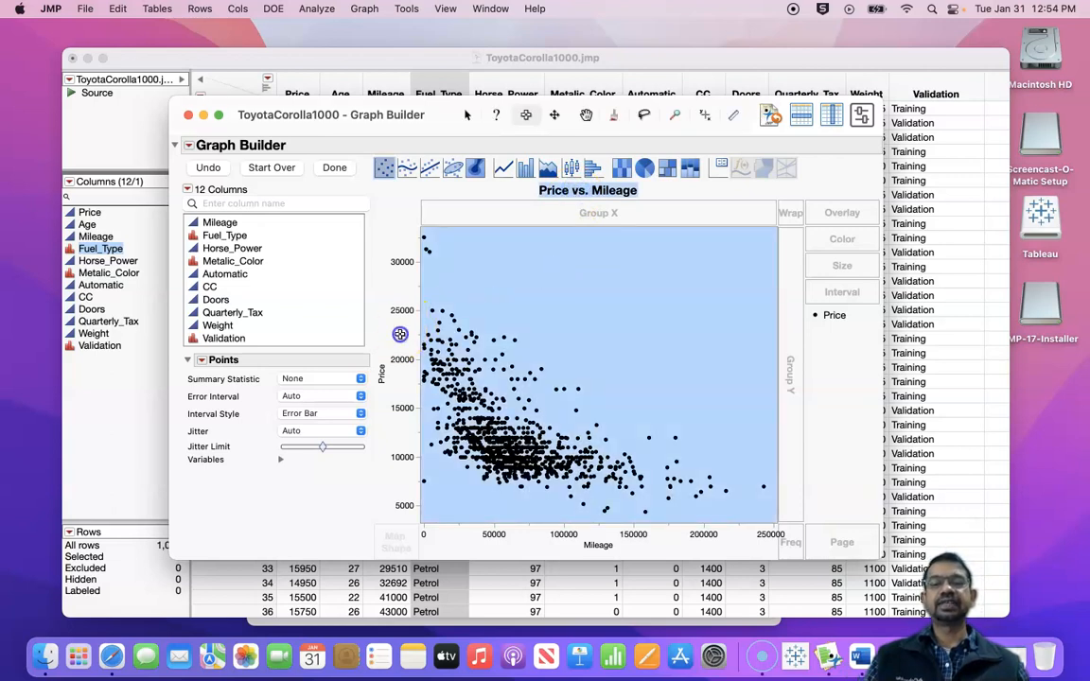
pyautogui.keyDown('shift'); pyautogui.click(409, 327); pyautogui.keyUp('shift')
pyautogui.keyDown('shift'); pyautogui.click(609, 533); pyautogui.keyUp('shift')
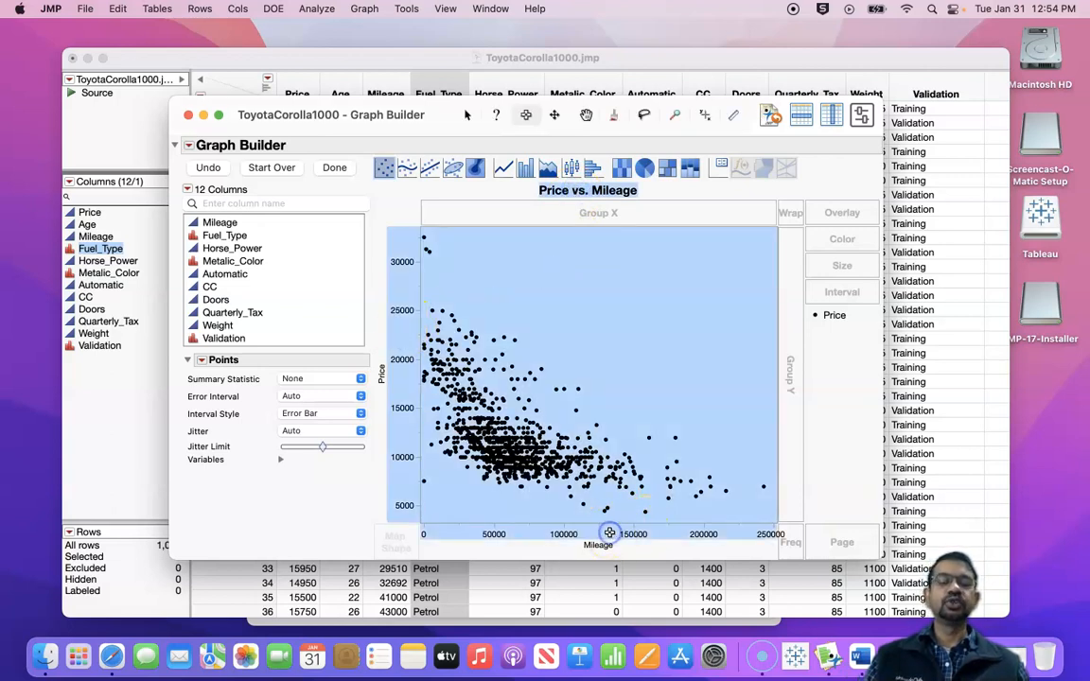
pyautogui.click(564, 362)
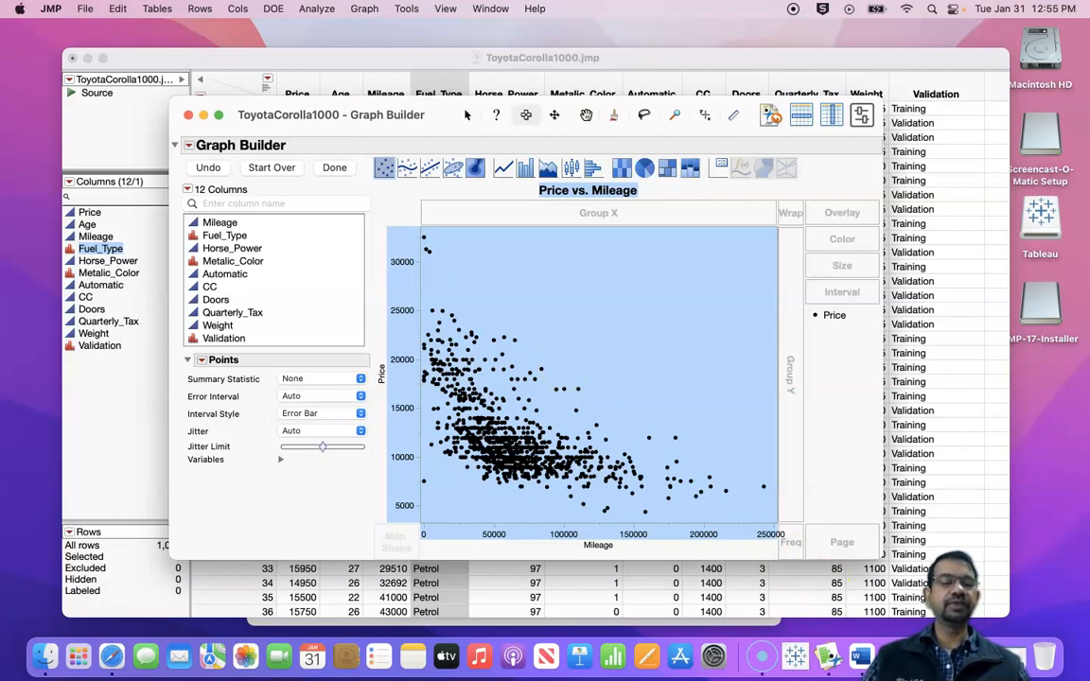
# Switch to Microsoft Word, paste the copied content into the blank document and check the paste formatting options.
pyautogui.click(859, 661)
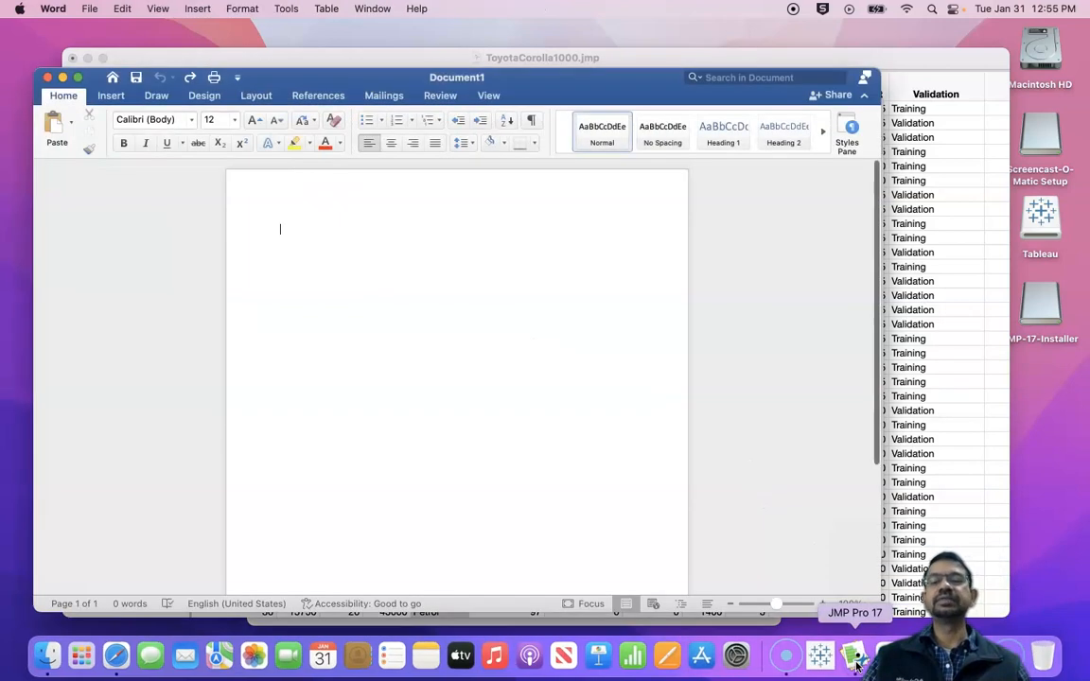
pyautogui.write('Price vs. Mileage')
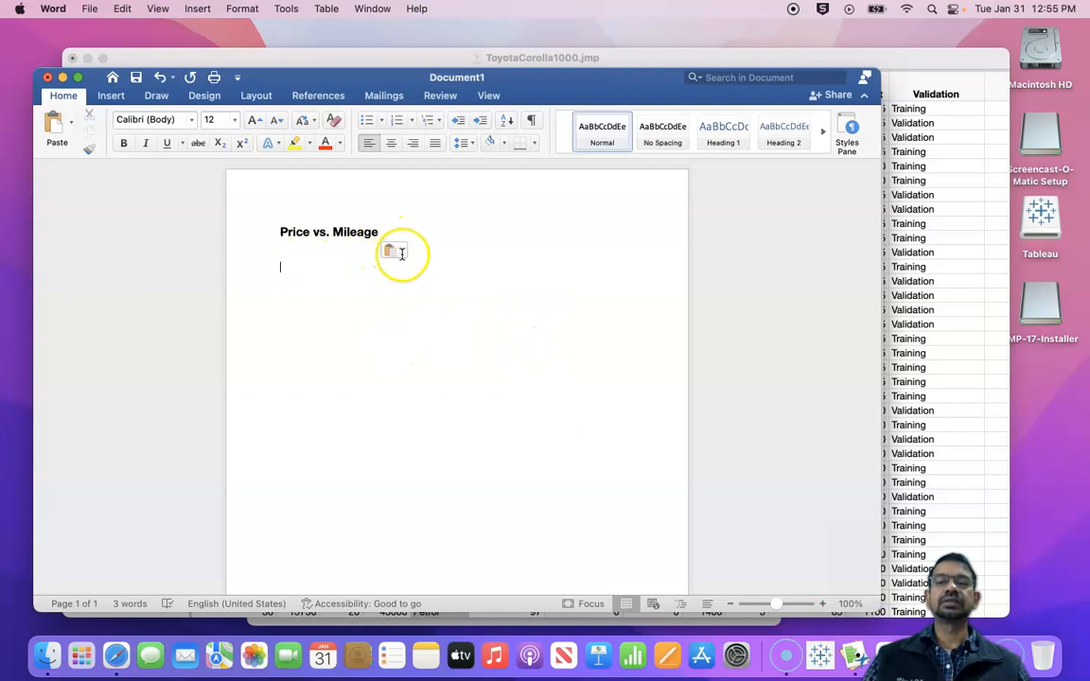
pyautogui.click(398, 251)
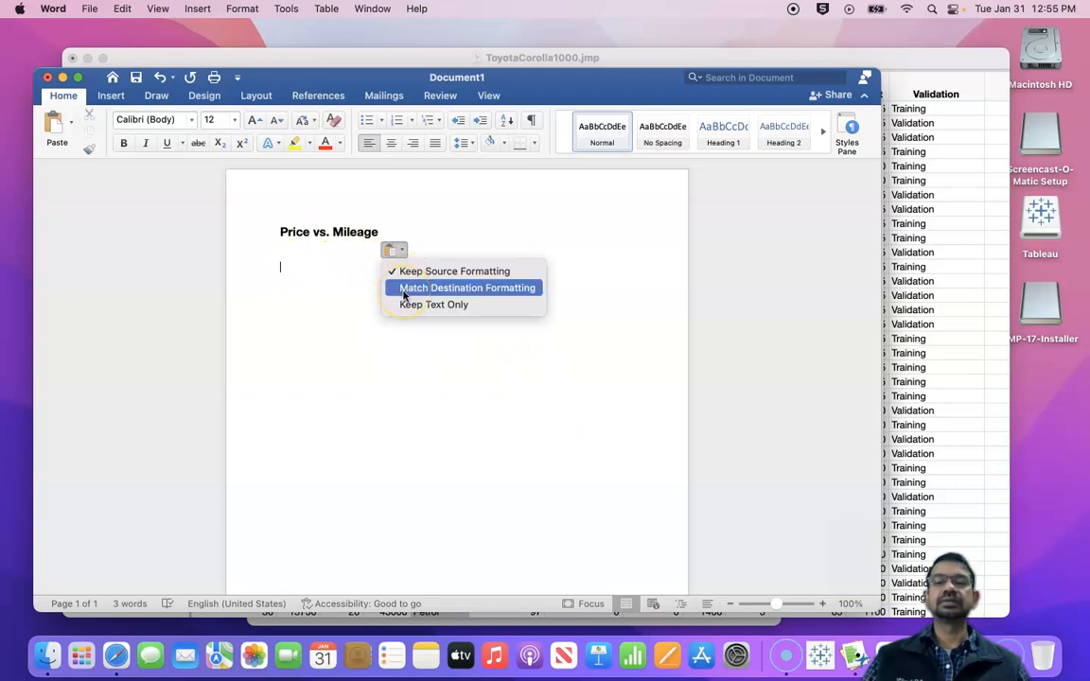
pyautogui.click(355, 394)
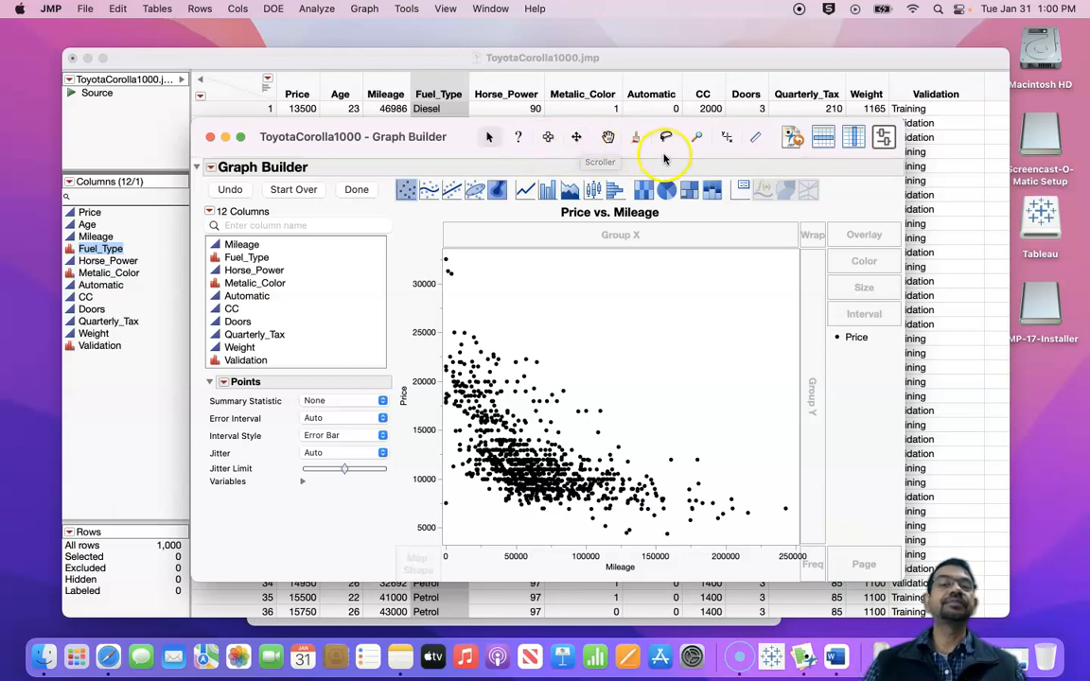
# Read the Price and Mileage coordinates of points on the scatterplot with the Crosshairs tool.
pyautogui.click(727, 139)
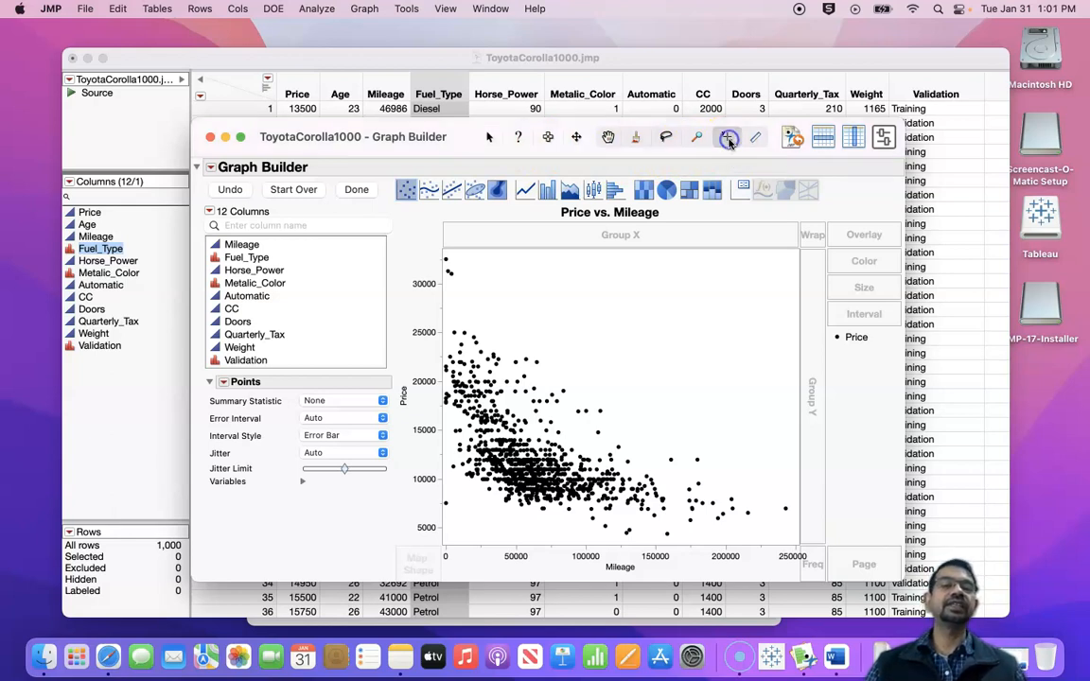
pyautogui.click(554, 355)
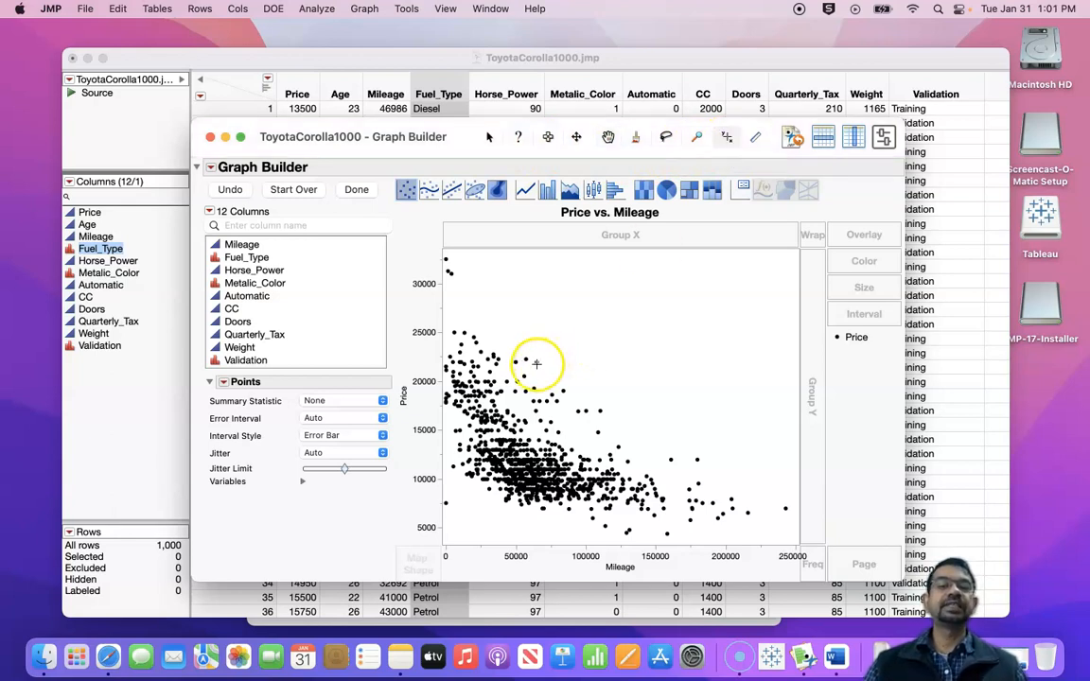
pyautogui.click(538, 361)
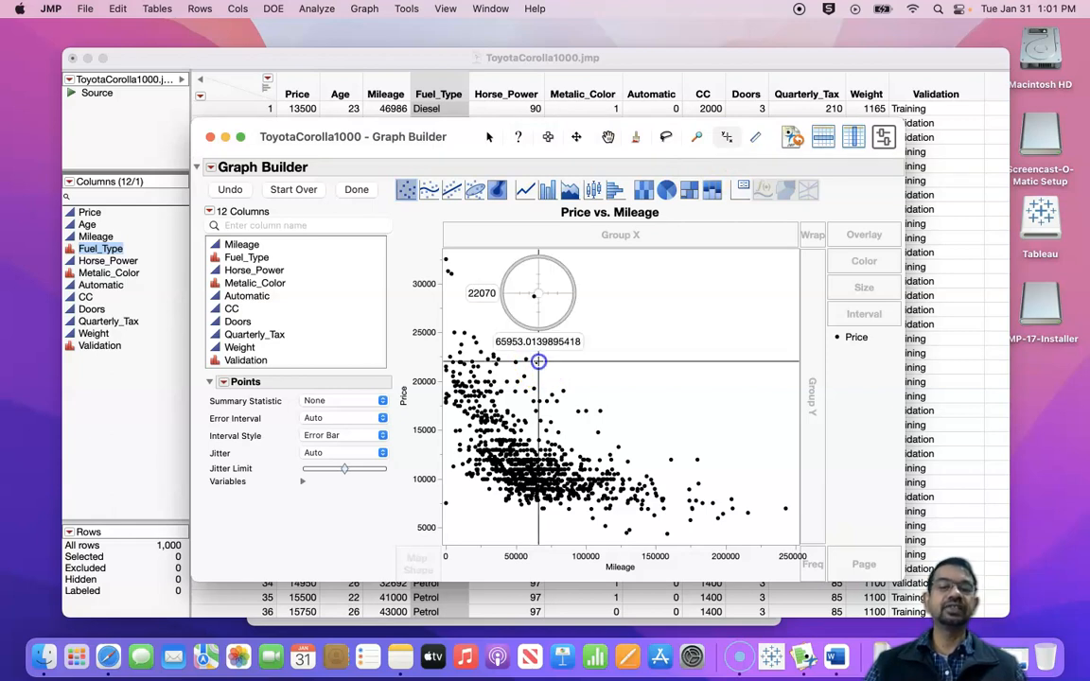
pyautogui.moveTo(537, 360); pyautogui.dragTo(536, 363)
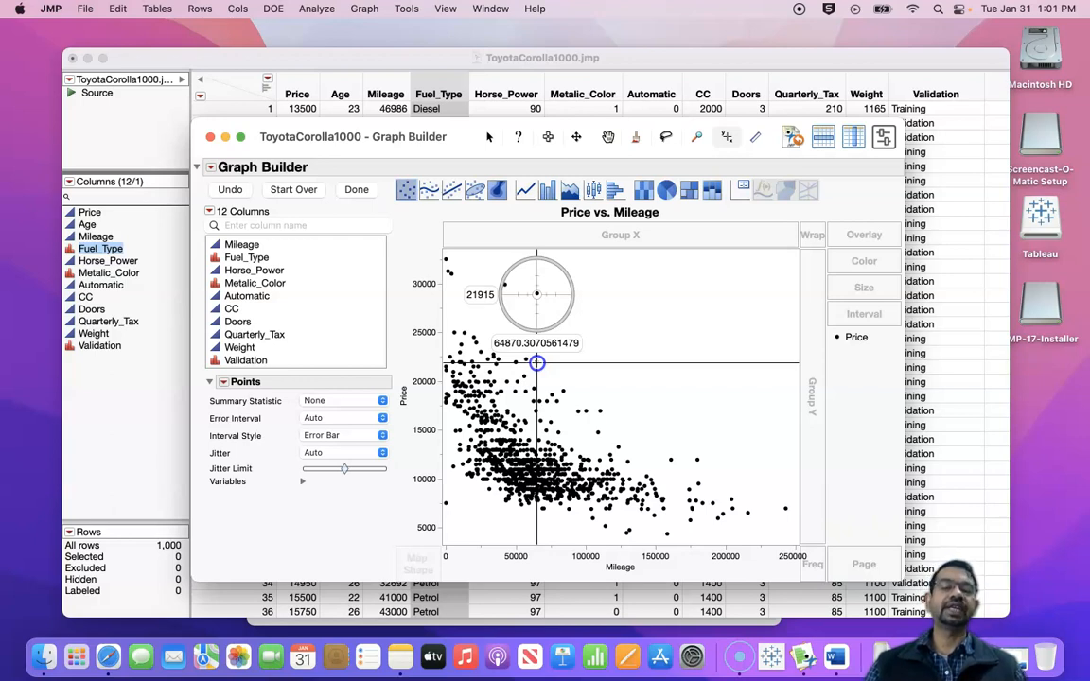
pyautogui.moveTo(536, 362); pyautogui.dragTo(600, 430)
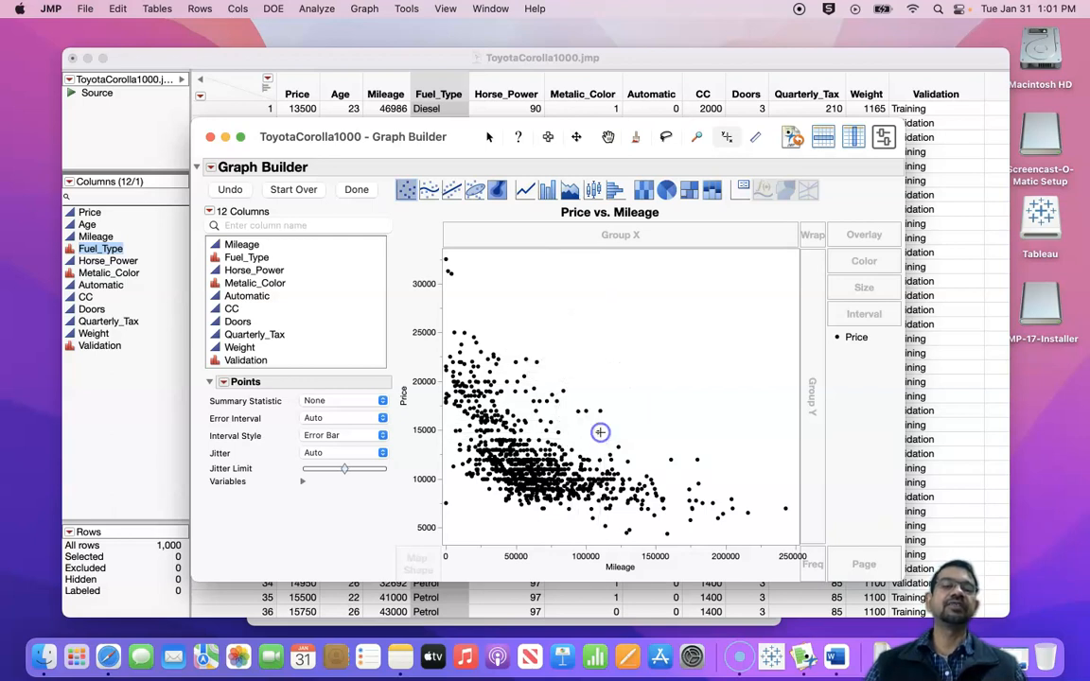
# Select the graph's title, Group X zone, plot area and both axes together with the Selection tool.
pyautogui.click(548, 138)
pyautogui.click(545, 213)
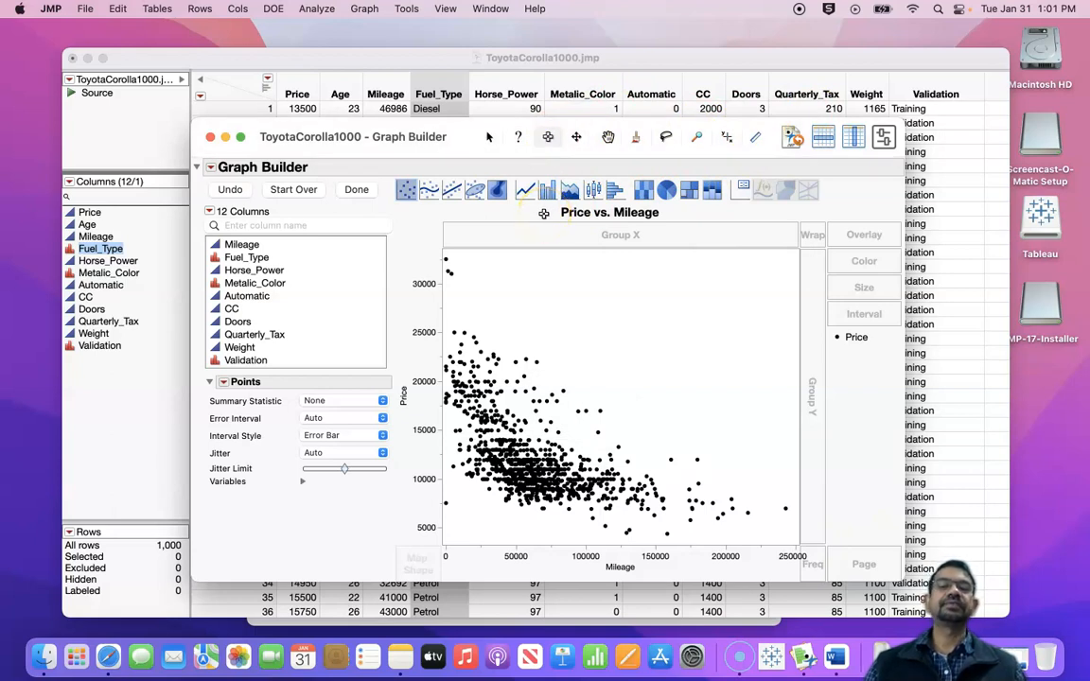
pyautogui.click(544, 213)
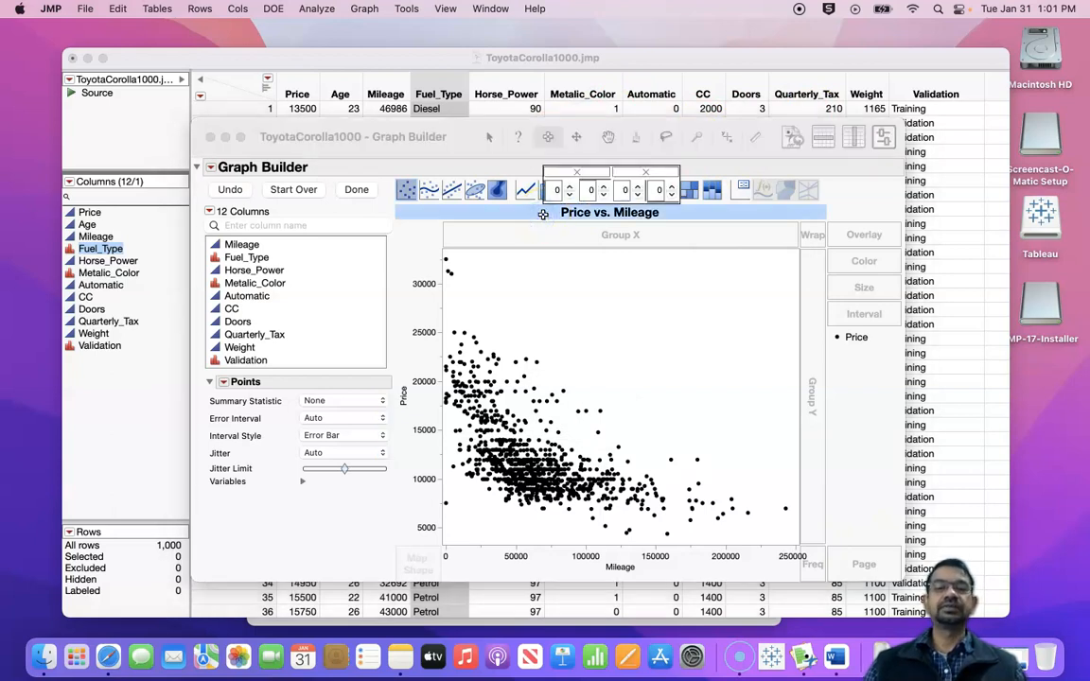
pyautogui.click(543, 214)
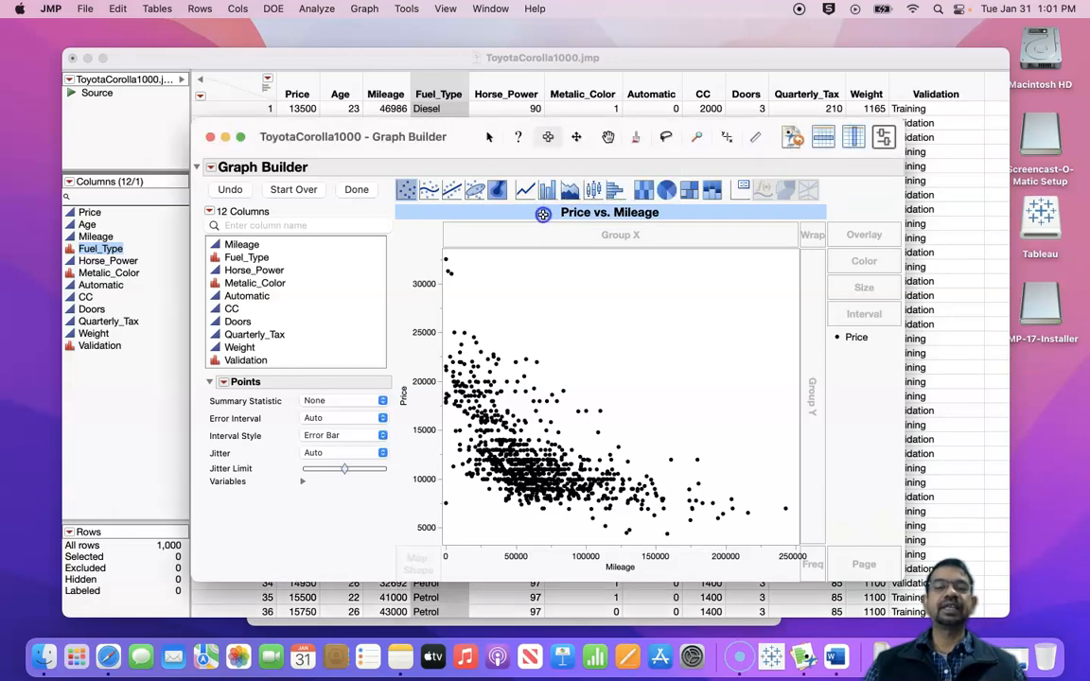
pyautogui.click(559, 256)
pyautogui.keyDown('shift'); pyautogui.click(554, 238); pyautogui.keyUp('shift')
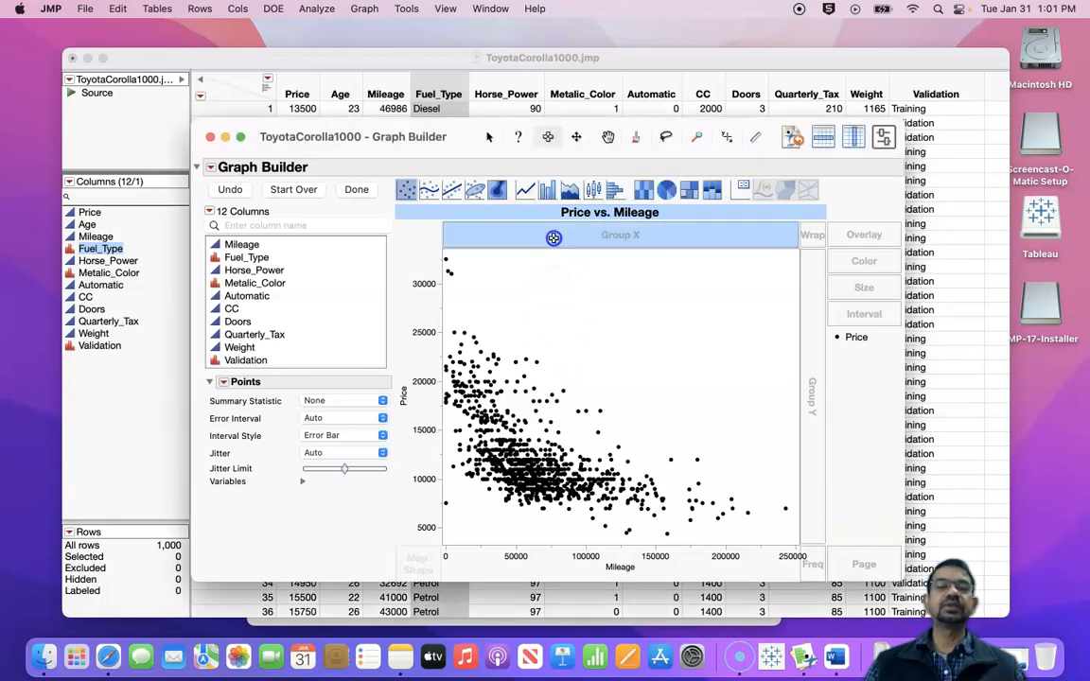
pyautogui.keyDown('shift'); pyautogui.click(549, 311); pyautogui.keyUp('shift')
pyautogui.keyDown('shift'); pyautogui.click(430, 303); pyautogui.keyUp('shift')
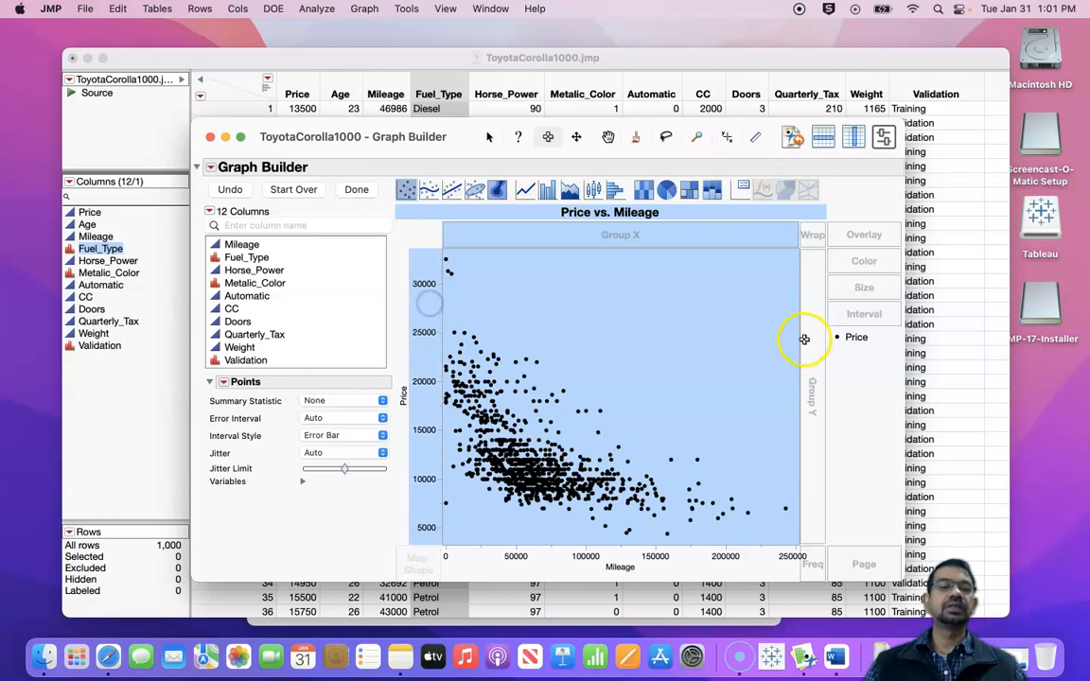
pyautogui.keyDown('shift'); pyautogui.click(661, 568); pyautogui.keyUp('shift')
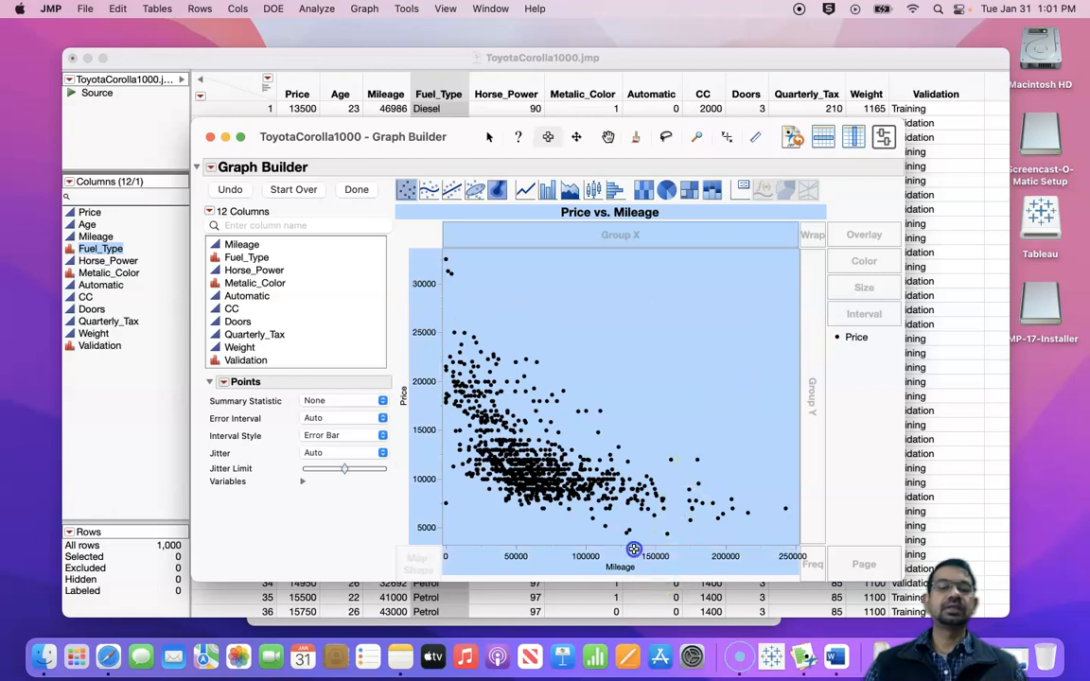
pyautogui.keyDown('shift'); pyautogui.click(811, 400); pyautogui.keyUp('shift')
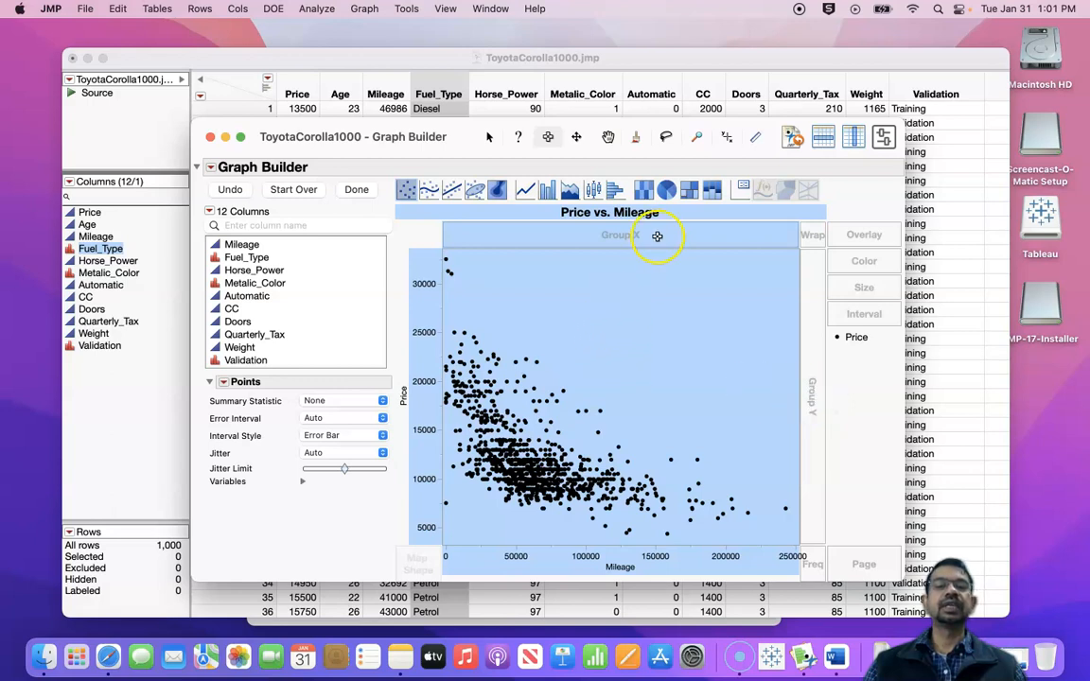
# Copy the selected graph parts, switch to Microsoft Word and paste them into the blank document.
pyautogui.rightClick(625, 388)
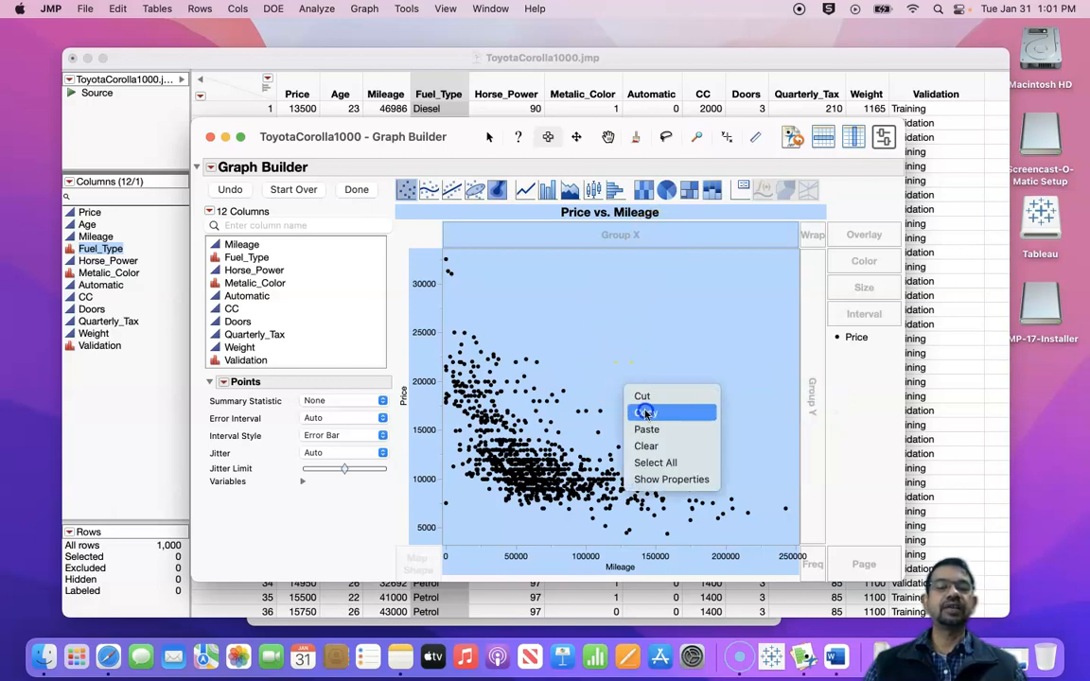
pyautogui.click(644, 413)
pyautogui.click(839, 663)
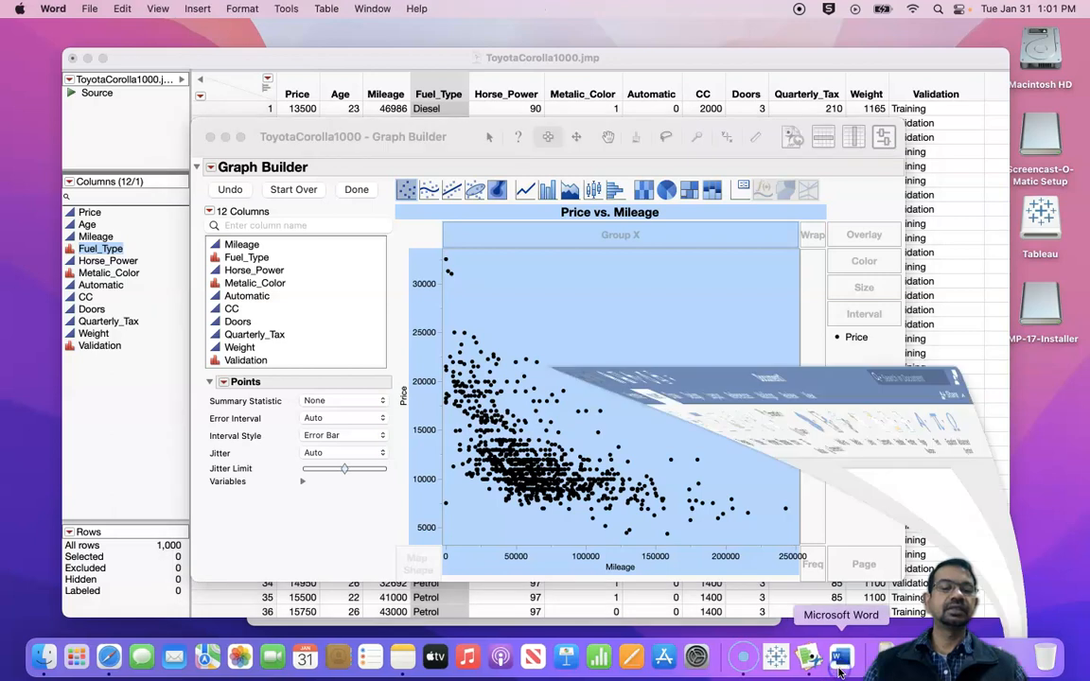
pyautogui.click(527, 438)
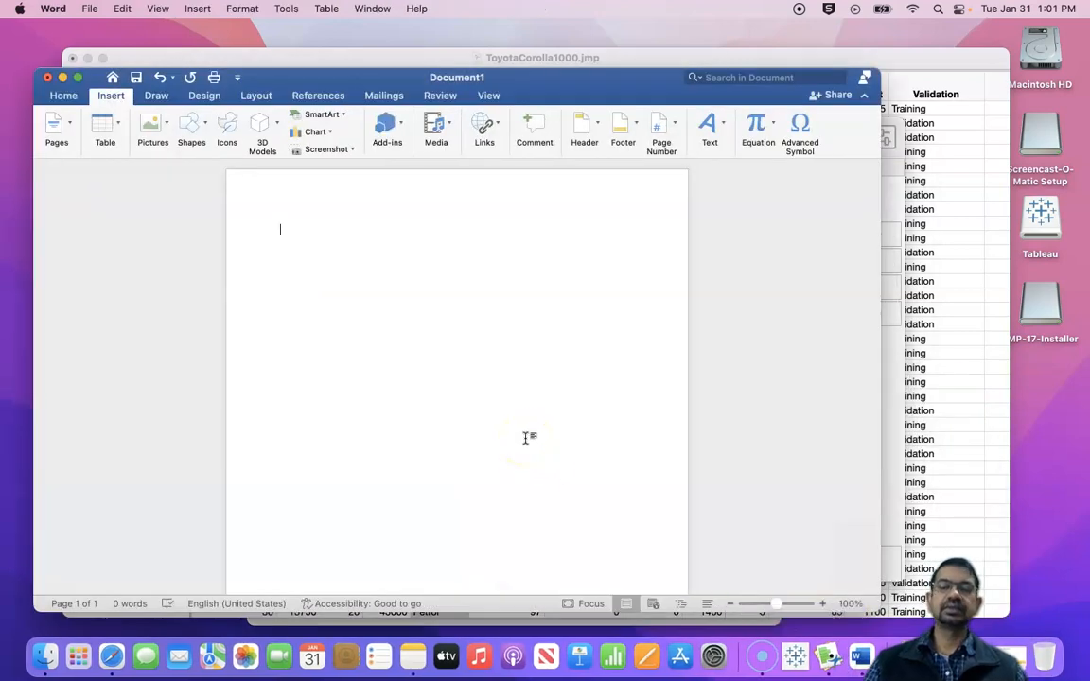
pyautogui.press('super+v')
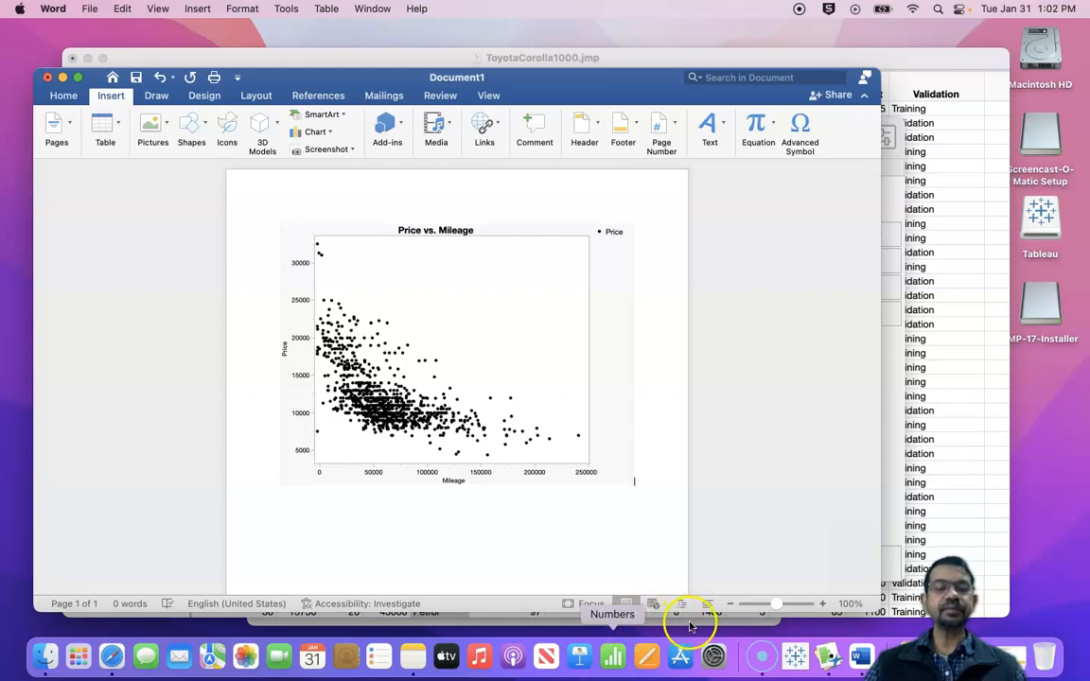
# Switch back to the JMP Graph Builder window and choose the Selection tool.
pyautogui.click(890, 404)
pyautogui.click(547, 136)
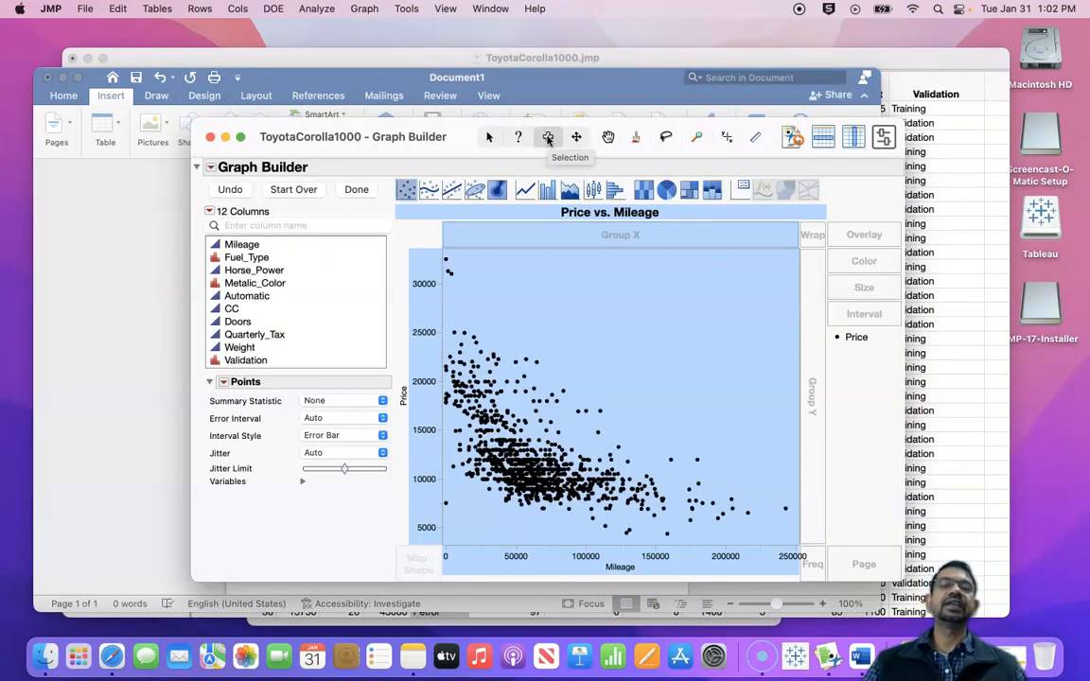